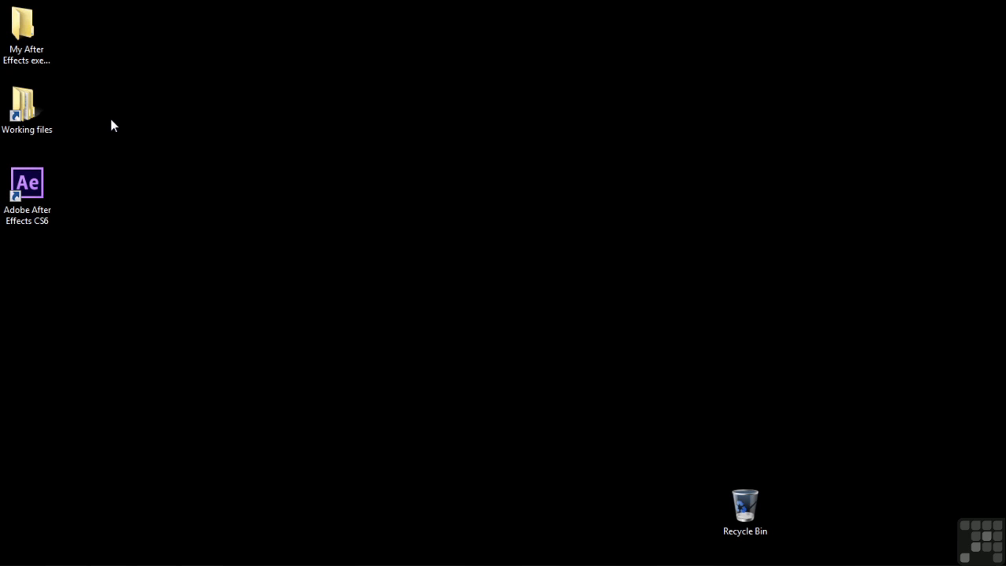
# Open 1305-color-correction.aep from the Working files > After Effects projects folder.
pyautogui.doubleClick(28, 108)
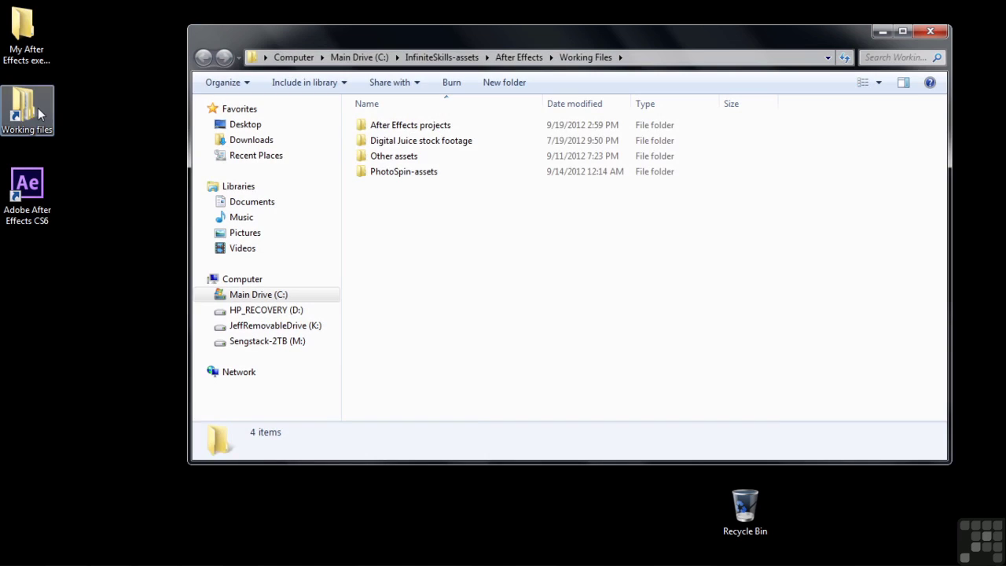
pyautogui.doubleClick(368, 128)
pyautogui.scroll(-7, 401, 228)
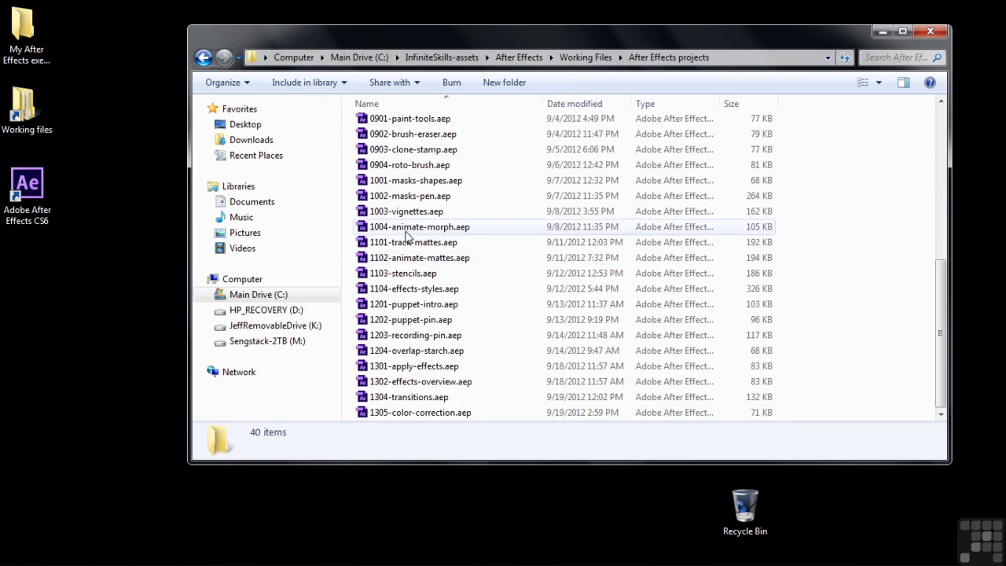
pyautogui.doubleClick(417, 412)
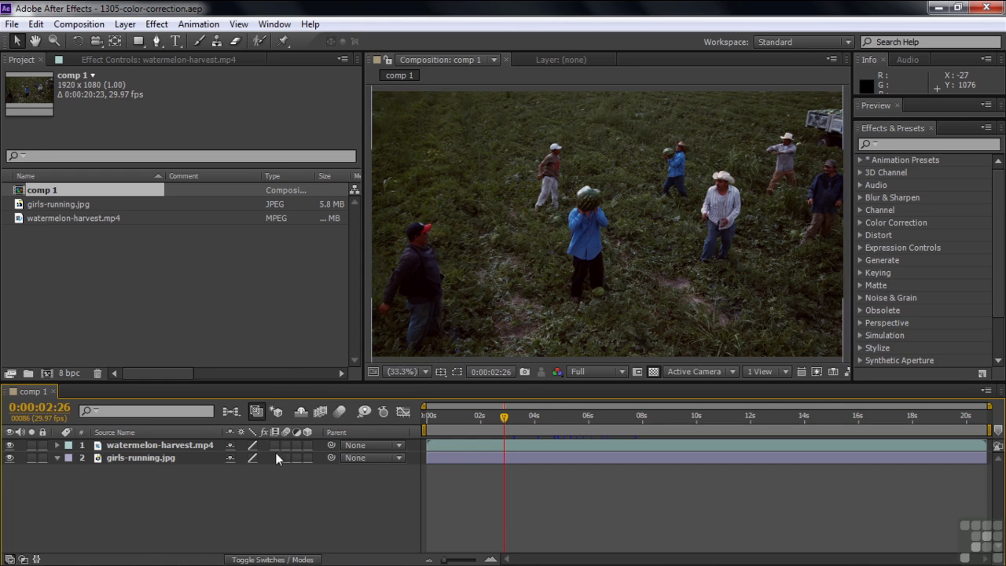
# Briefly solo layer 2, then expand Color Correction effects and select Change to Color.
pyautogui.click(33, 456)
pyautogui.click(32, 456)
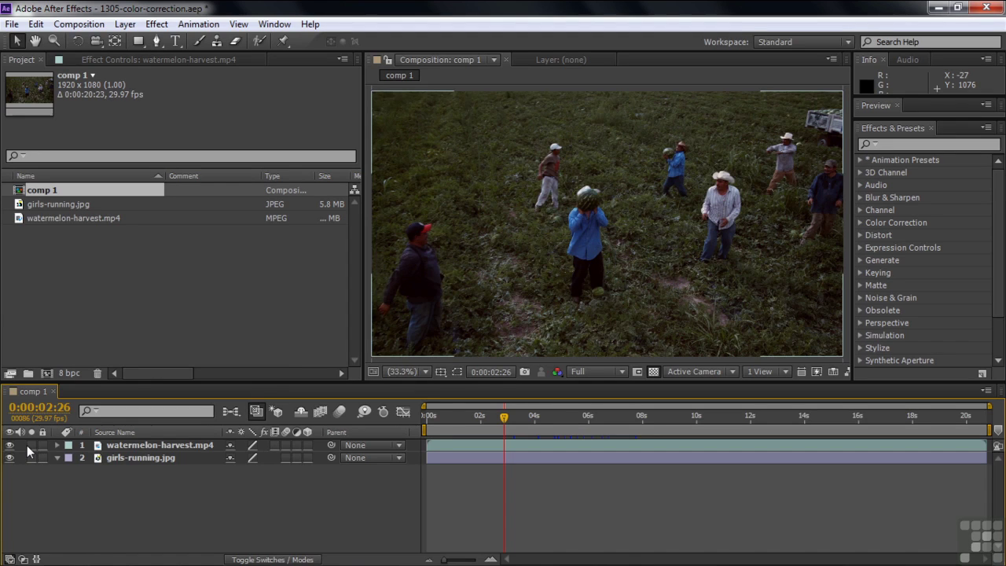
pyautogui.click(861, 224)
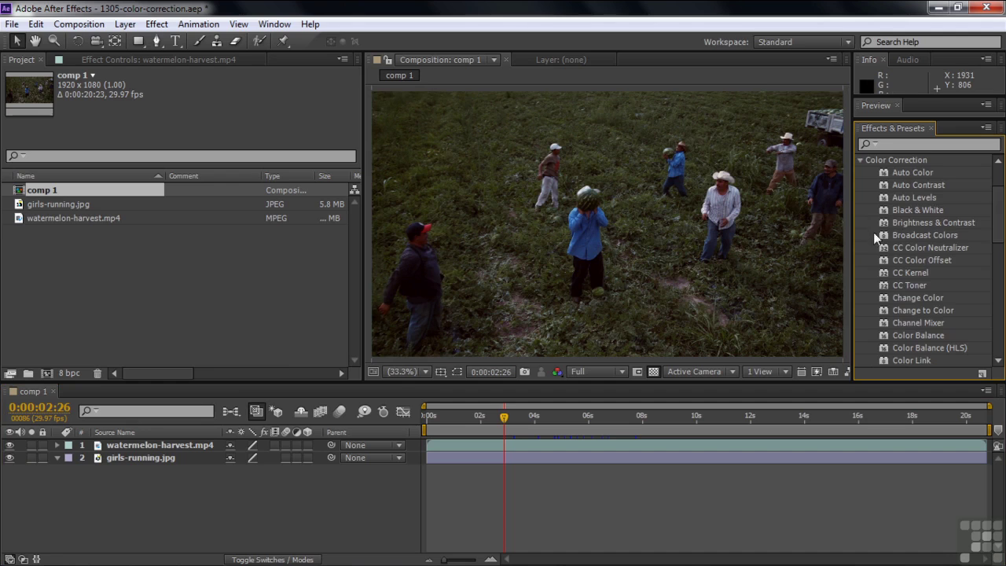
pyautogui.scroll(-1, 998, 234)
pyautogui.scroll(-6, 998, 234)
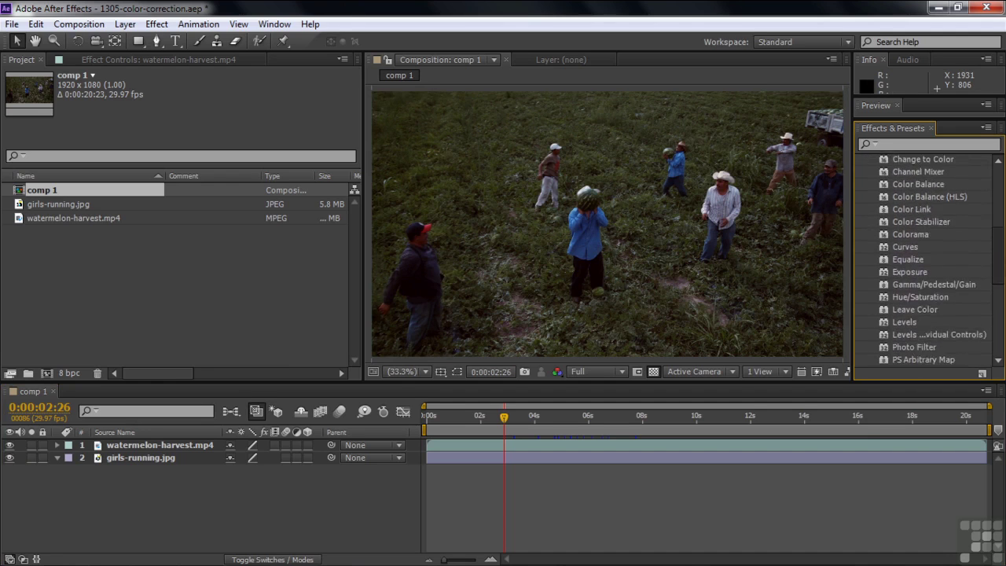
pyautogui.scroll(7, 927, 259)
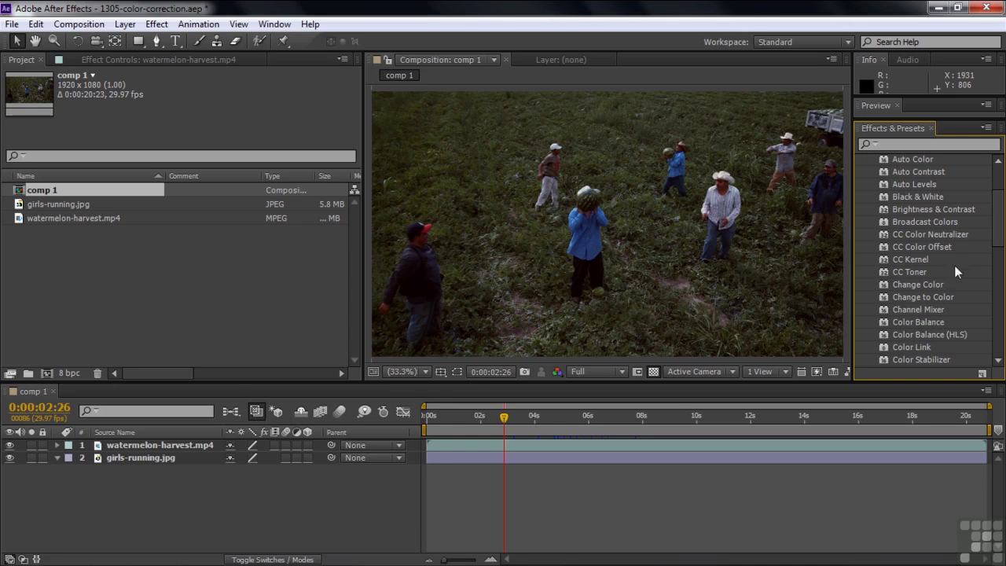
pyautogui.scroll(-4, 943, 260)
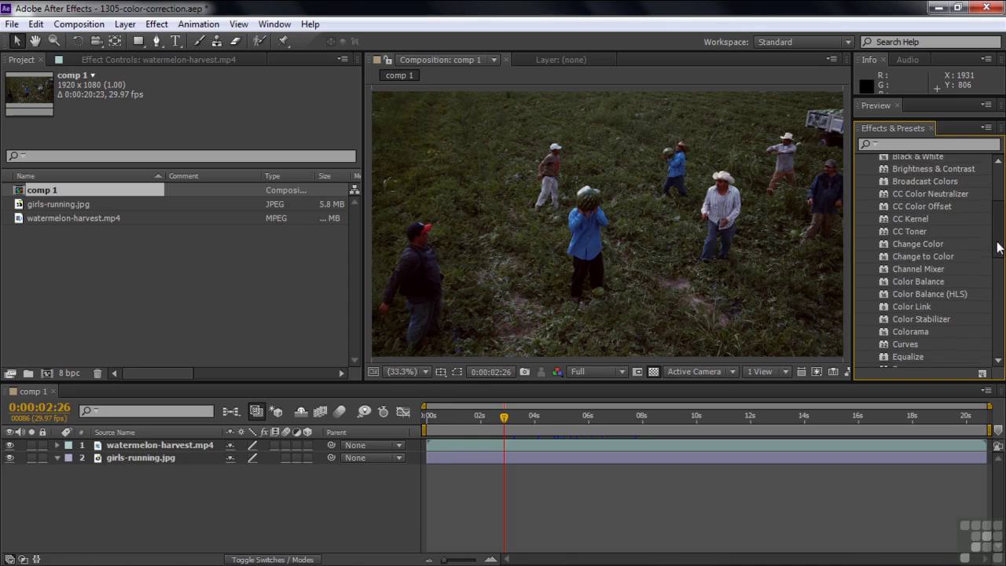
pyautogui.click(886, 249)
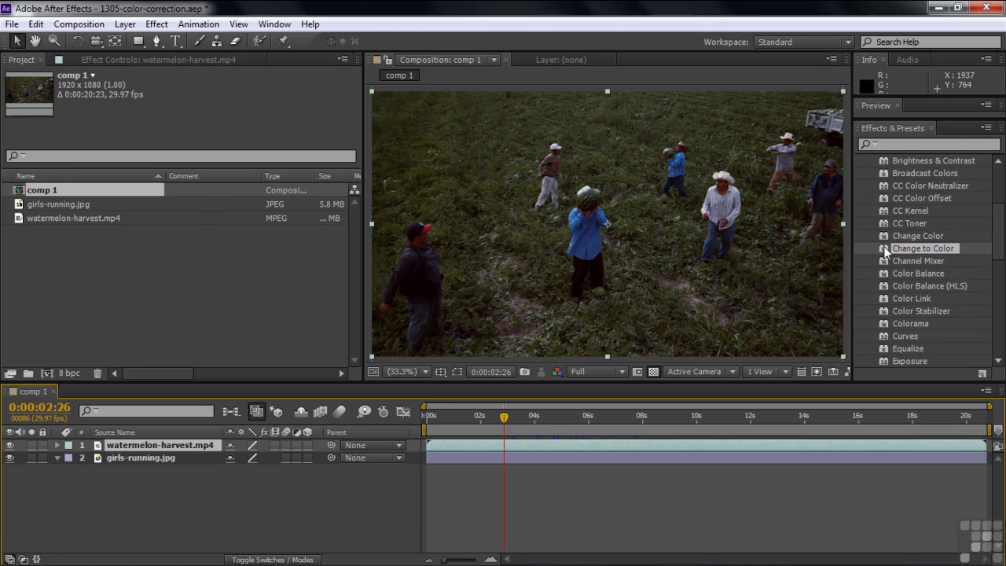
pyautogui.doubleClick(887, 248)
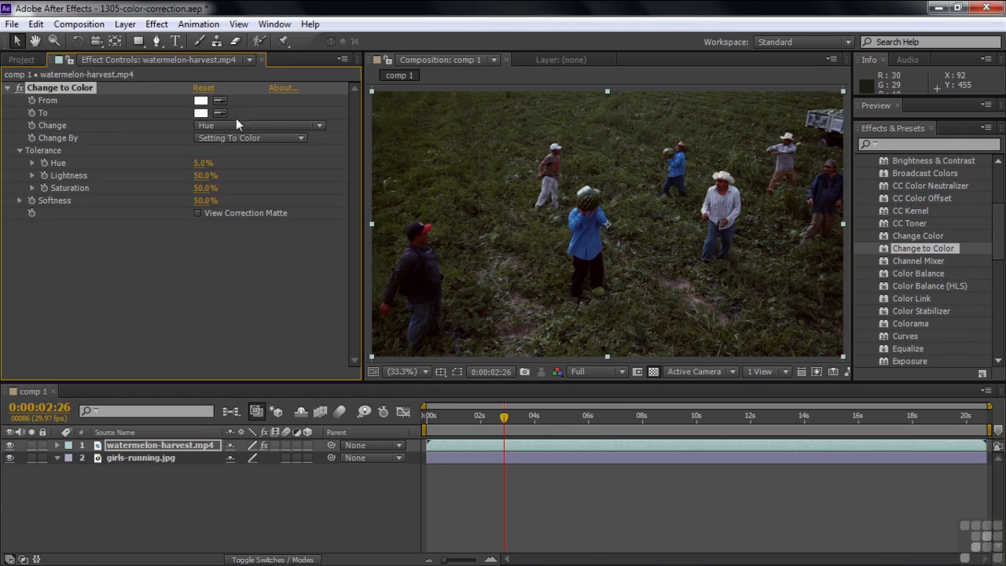
pyautogui.click(588, 226)
pyautogui.press('Delete')
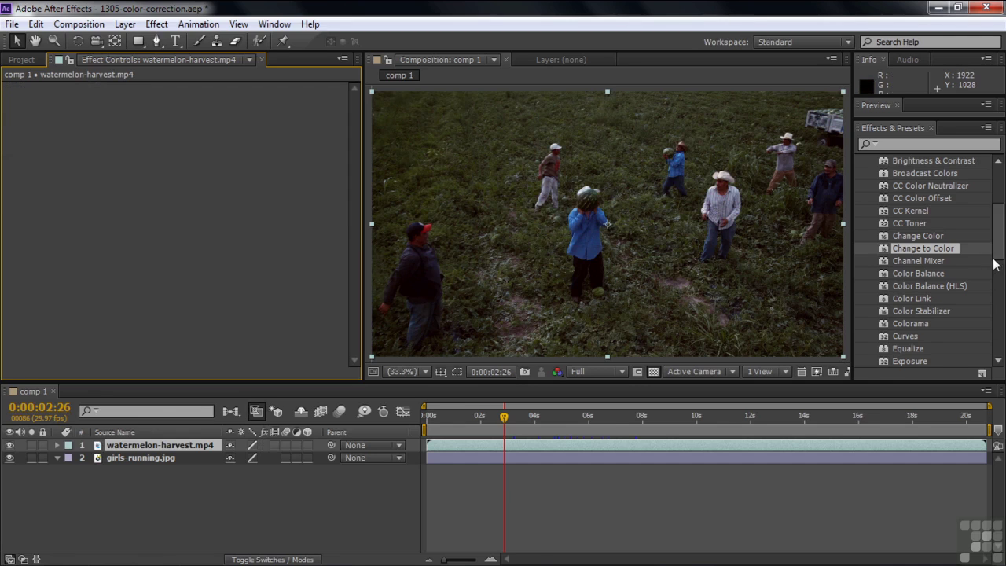
pyautogui.scroll(-3, 994, 265)
pyautogui.moveTo(882, 262); pyautogui.dragTo(657, 267)
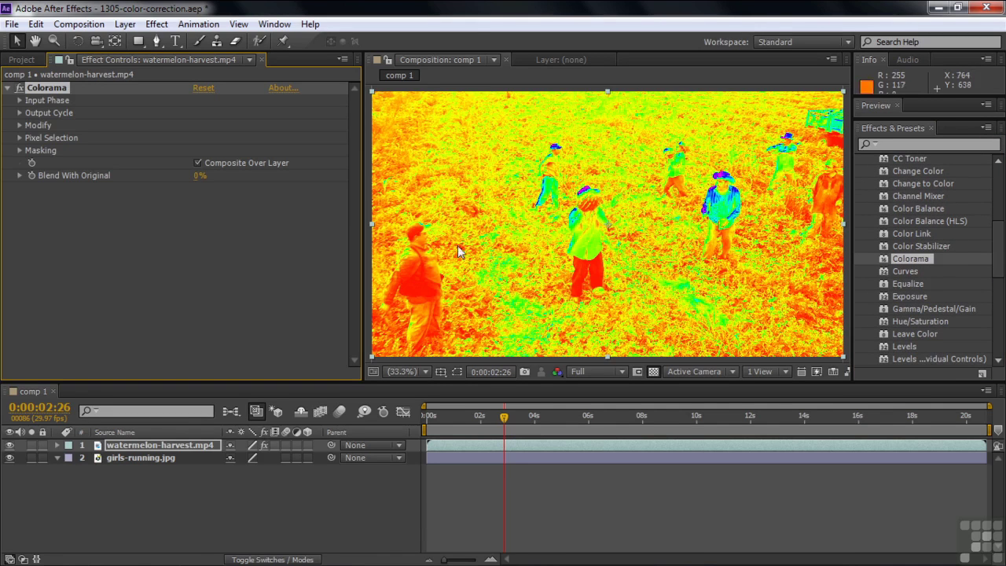
pyautogui.click(19, 113)
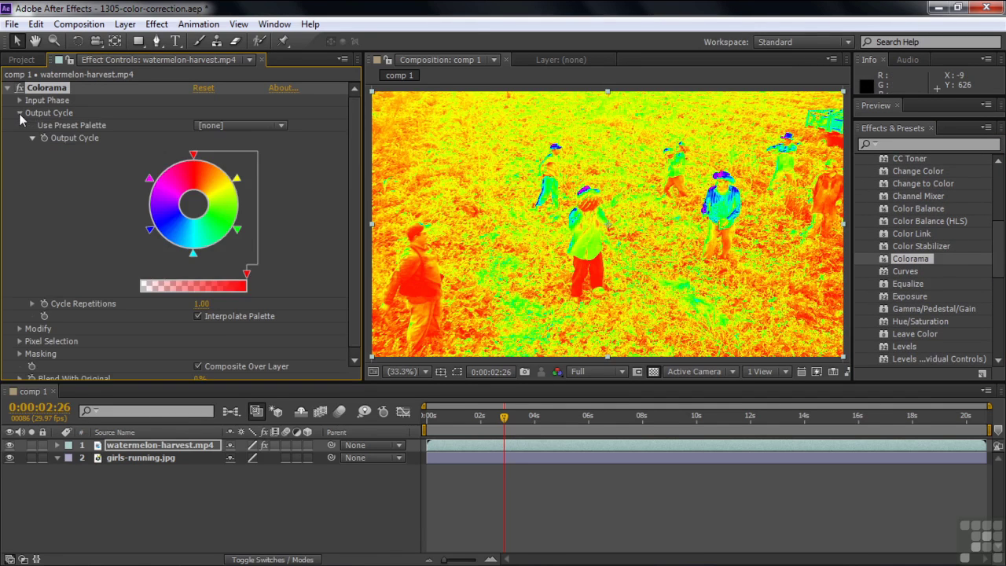
pyautogui.click(277, 129)
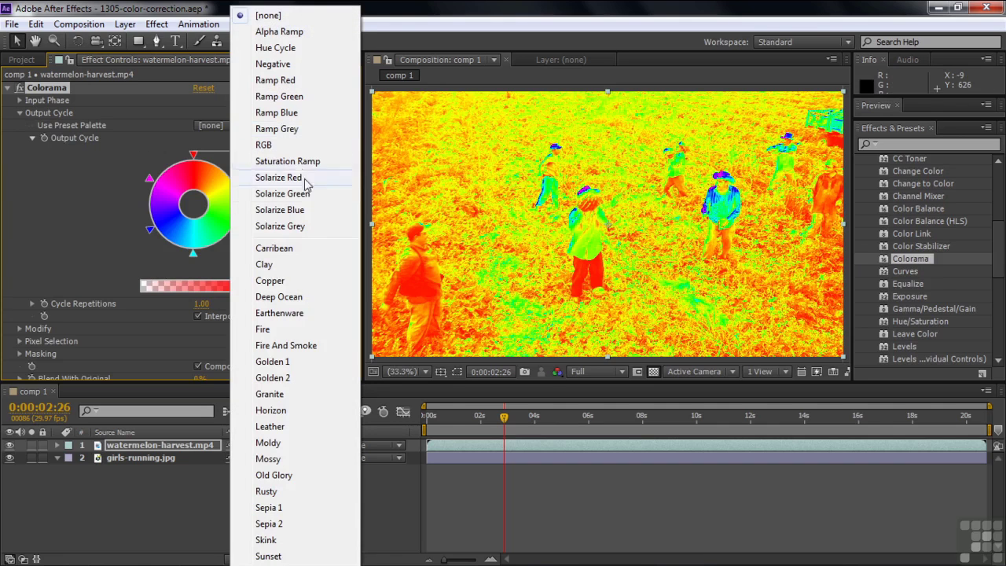
pyautogui.click(297, 330)
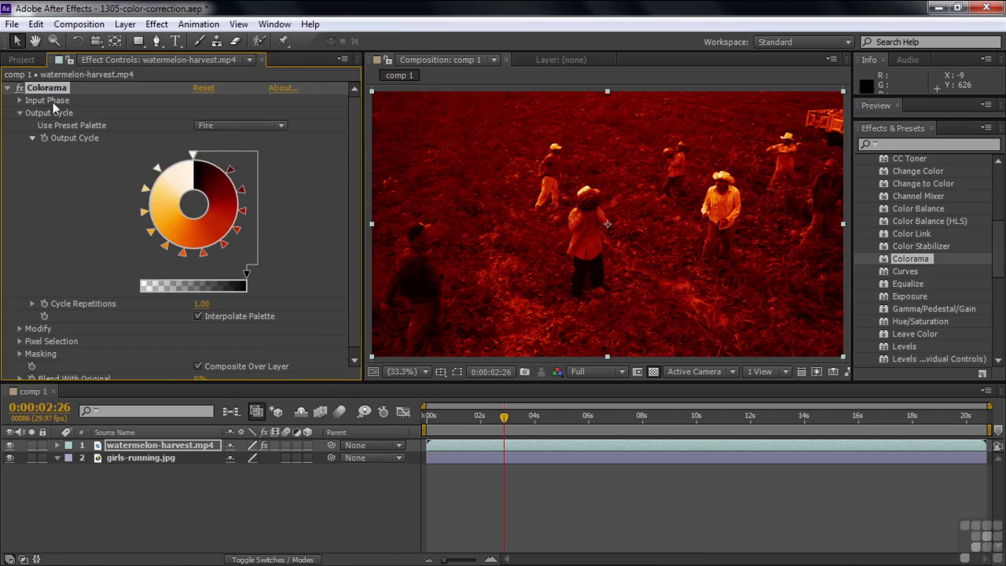
pyautogui.press('Delete')
pyautogui.moveTo(999, 258); pyautogui.dragTo(998, 305)
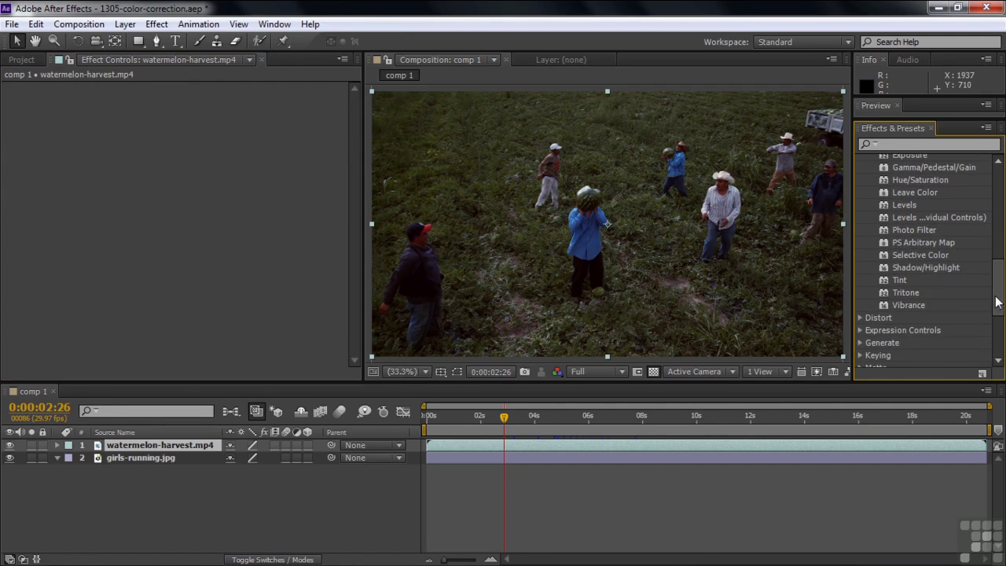
pyautogui.click(884, 282)
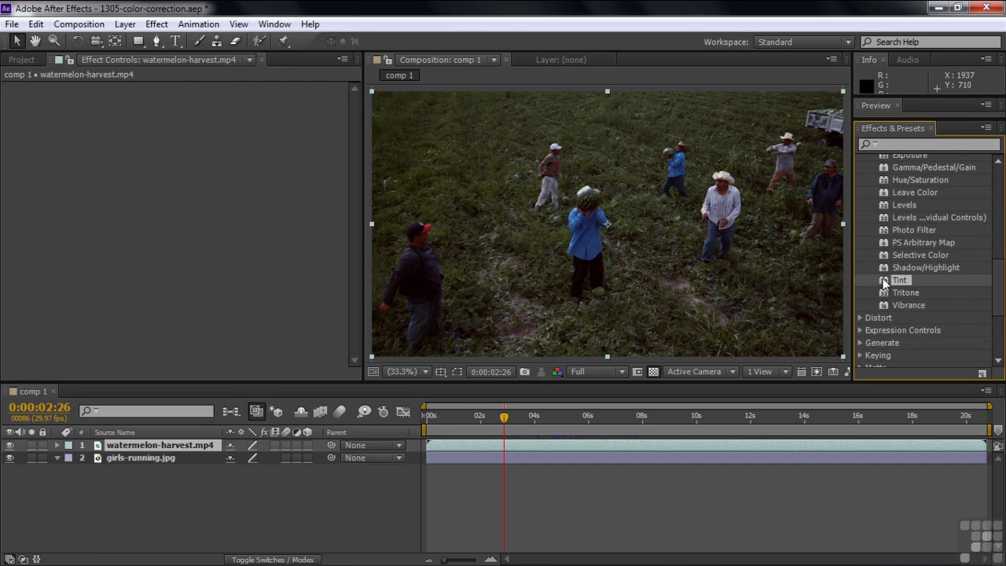
pyautogui.moveTo(885, 283); pyautogui.dragTo(629, 274)
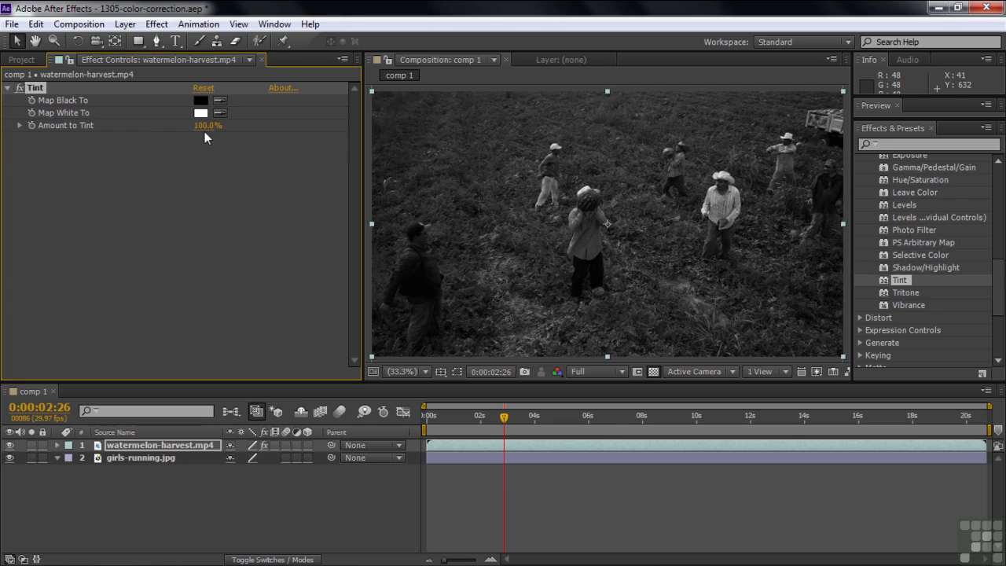
pyautogui.click(49, 83)
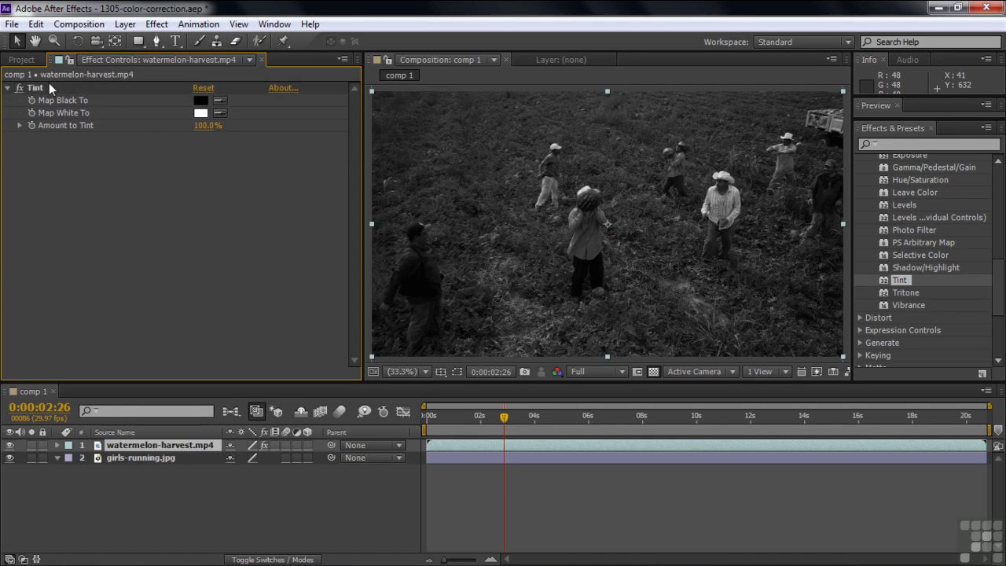
pyautogui.click(44, 85)
pyautogui.press('Delete')
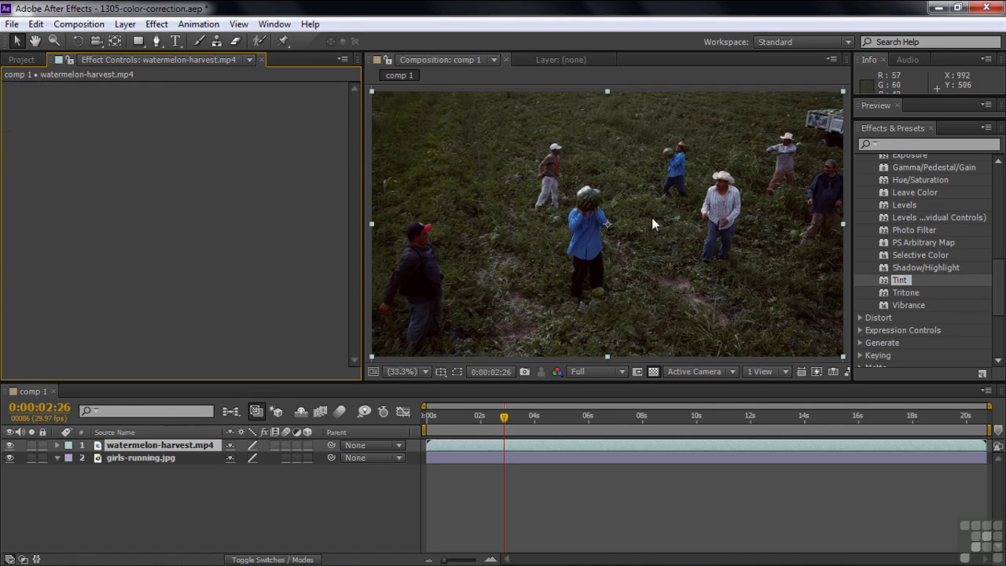
pyautogui.moveTo(889, 294); pyautogui.dragTo(454, 184)
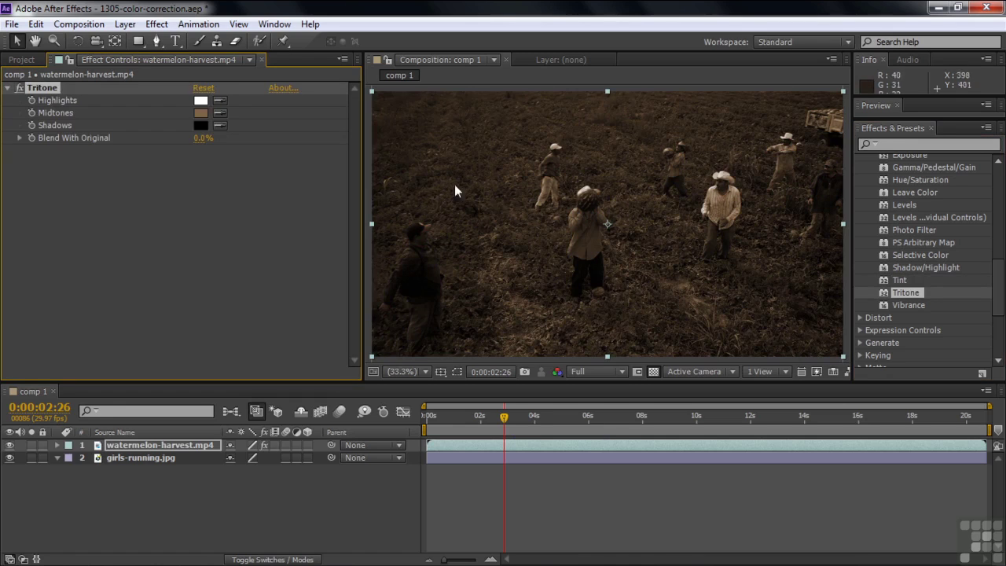
pyautogui.click(201, 112)
pyautogui.click(228, 105)
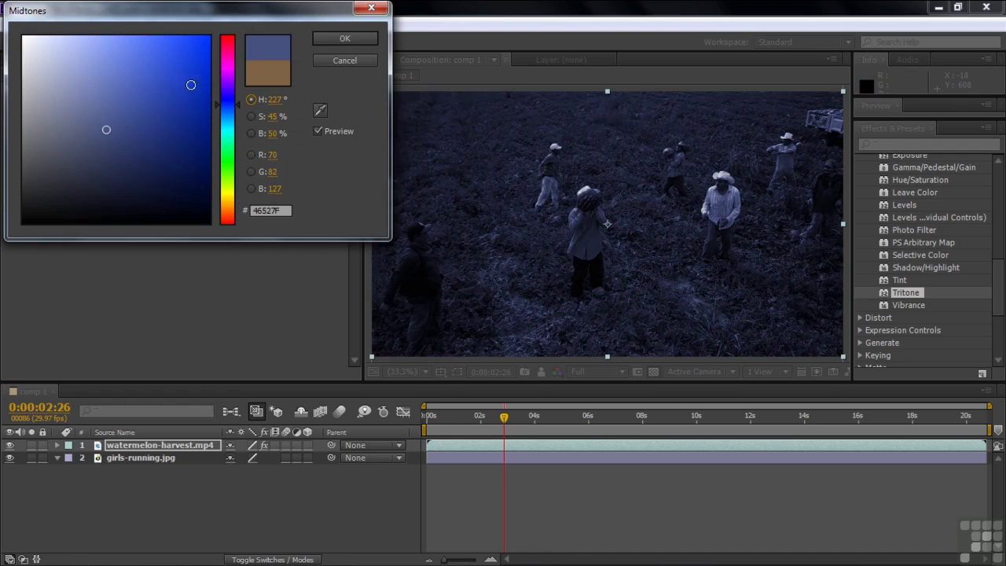
pyautogui.click(157, 163)
pyautogui.click(114, 69)
pyautogui.click(41, 102)
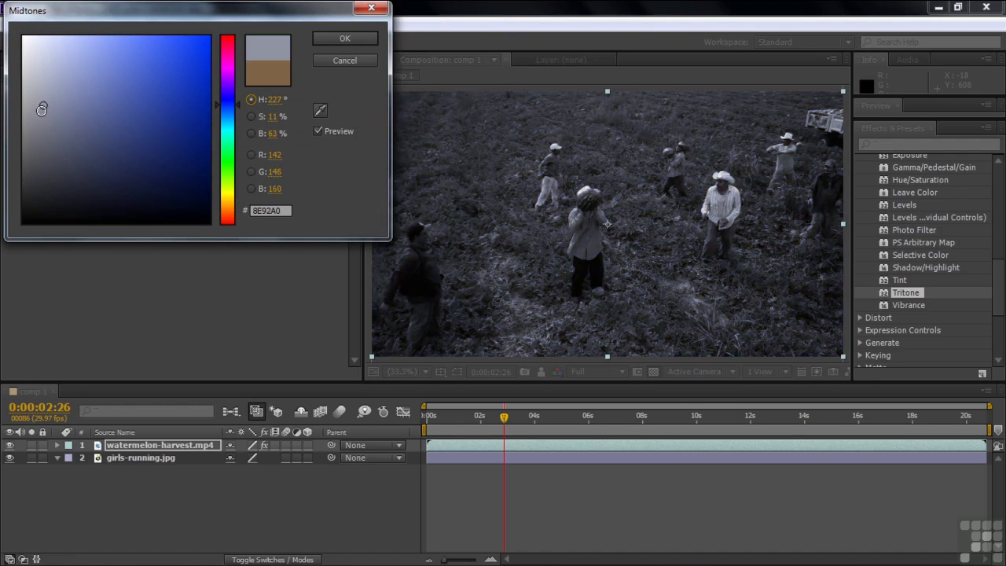
pyautogui.click(91, 167)
pyautogui.click(154, 74)
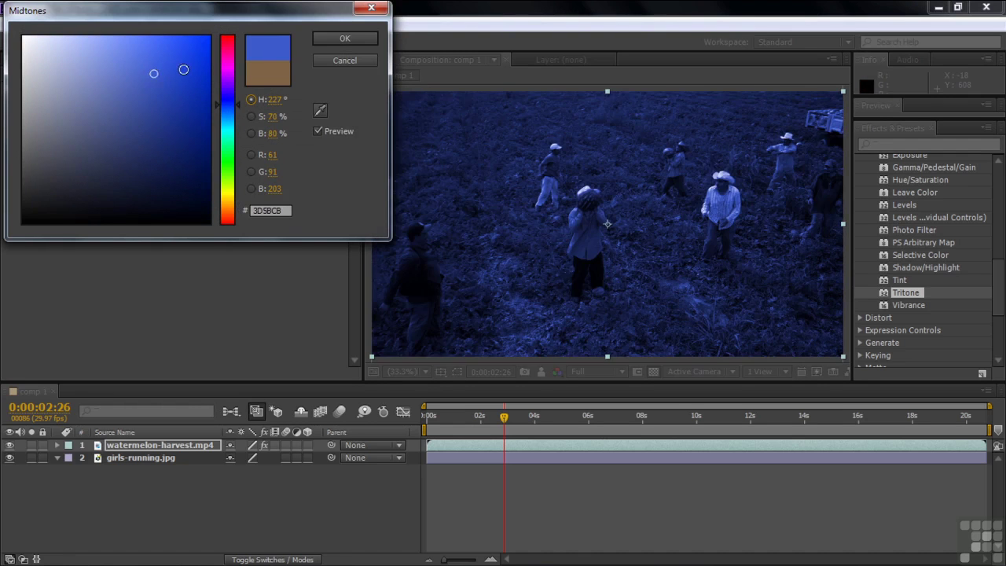
pyautogui.click(227, 73)
pyautogui.click(165, 83)
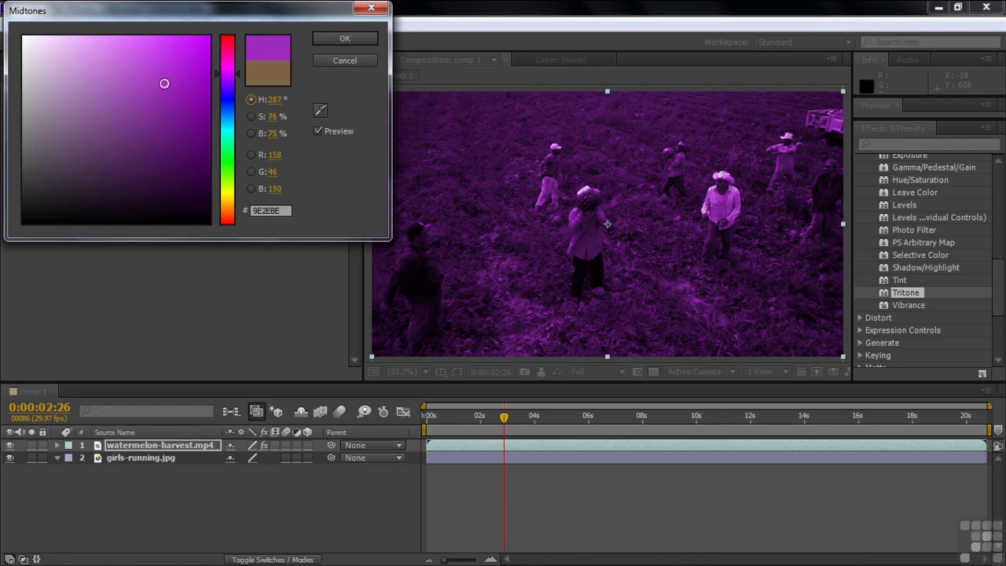
pyautogui.click(154, 152)
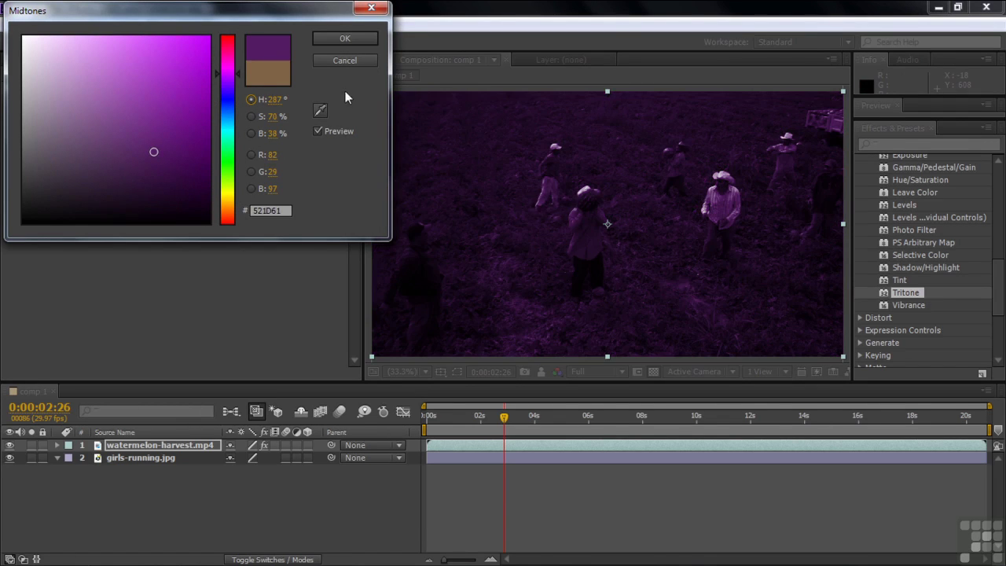
pyautogui.click(346, 59)
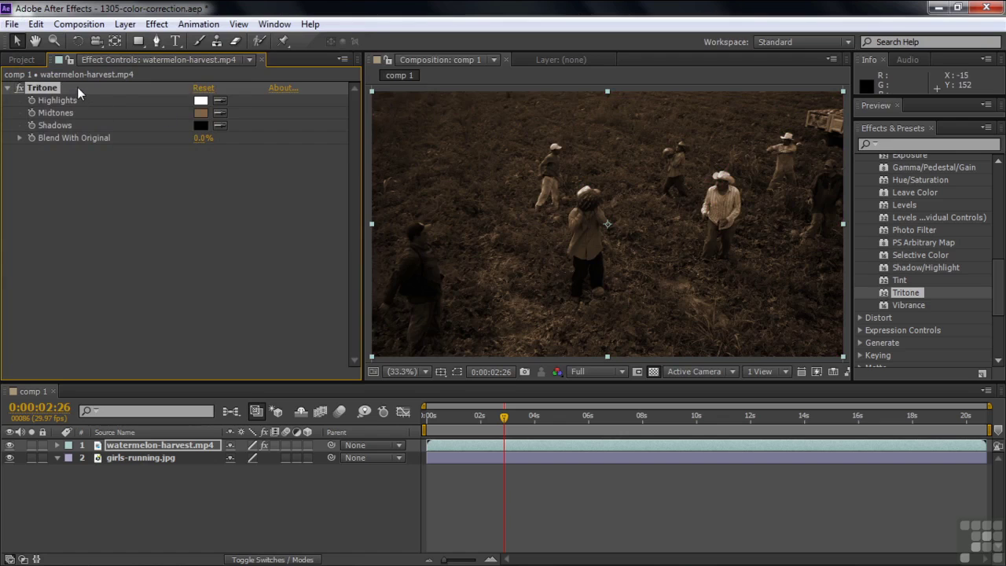
pyautogui.press('Delete')
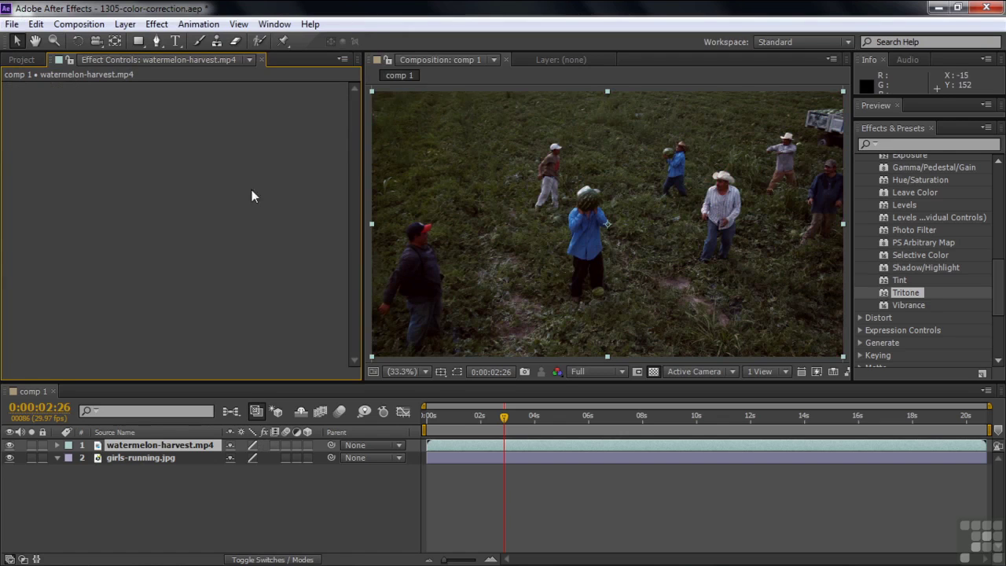
# Apply Vibrance to the watermelon footage and raise its Saturation to about 100.
pyautogui.click(874, 306)
pyautogui.moveTo(874, 306); pyautogui.dragTo(576, 271)
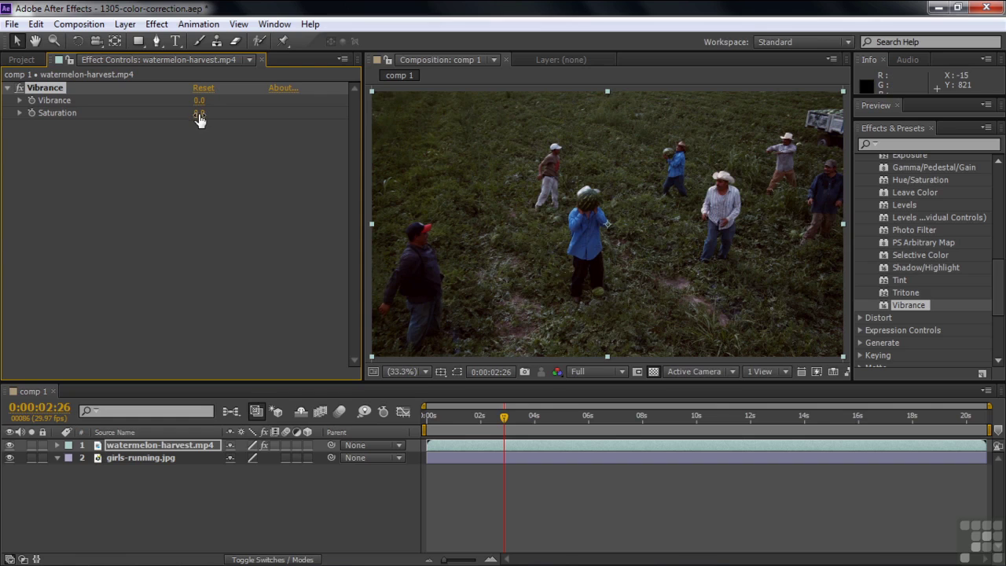
pyautogui.moveTo(199, 118); pyautogui.dragTo(318, 203)
# Duplicate Vibrance, set Vibrance 2's Vibrance to 100, and toggle the effects to compare.
pyautogui.click(460, 276)
pyautogui.hotkey('ctrl', 'alt', 'shift', 'e')
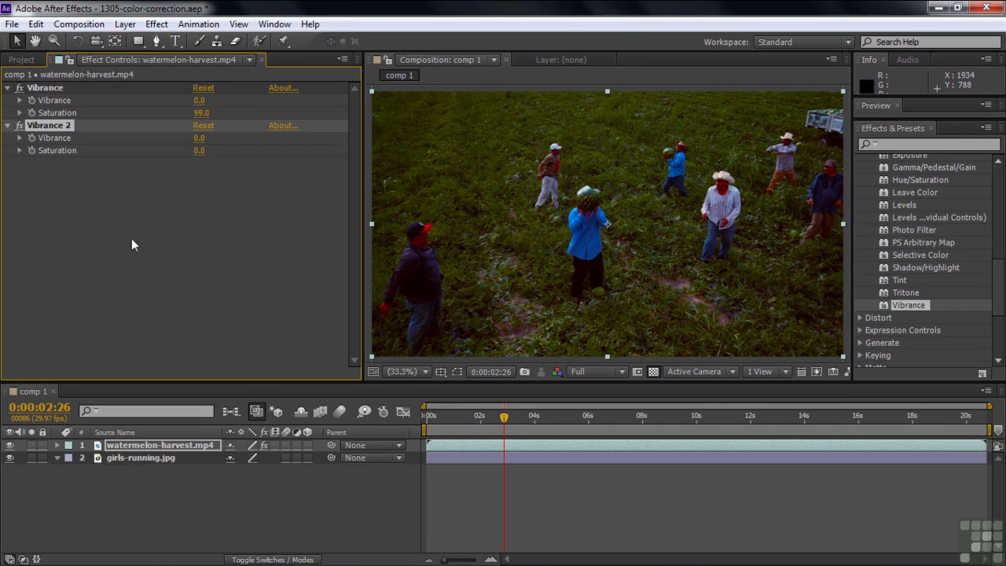
pyautogui.moveTo(198, 139); pyautogui.dragTo(359, 144)
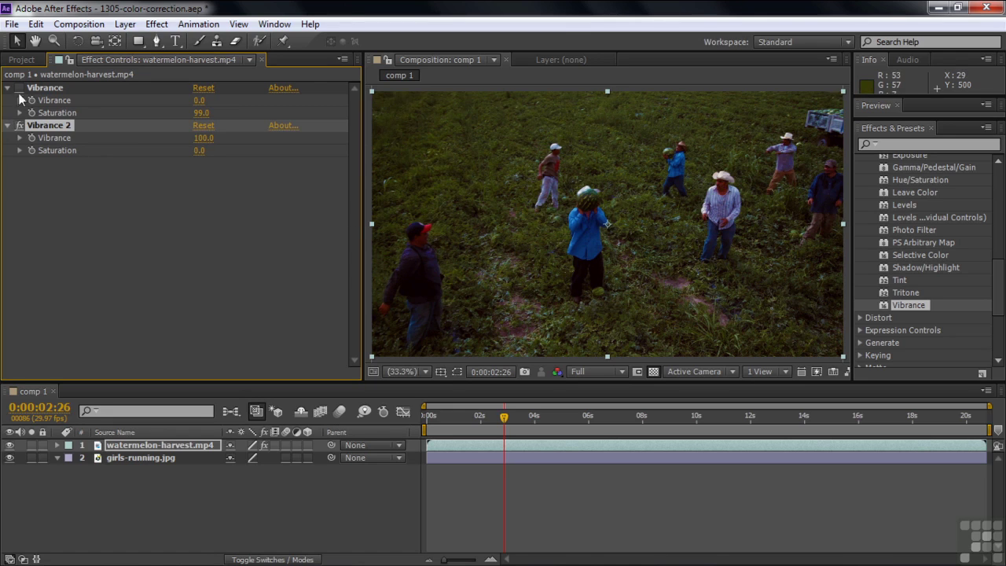
pyautogui.click(19, 126)
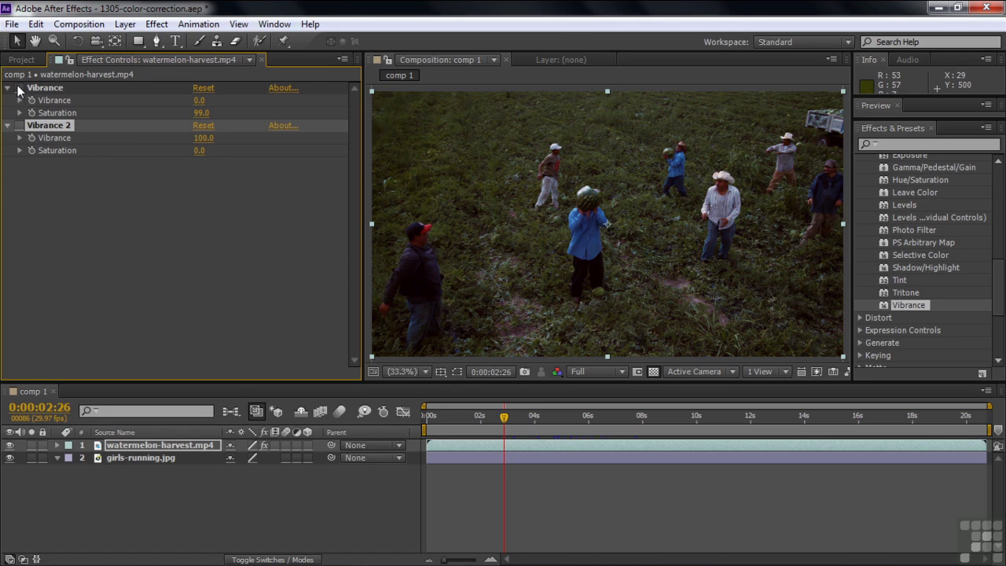
pyautogui.click(19, 88)
pyautogui.click(19, 88)
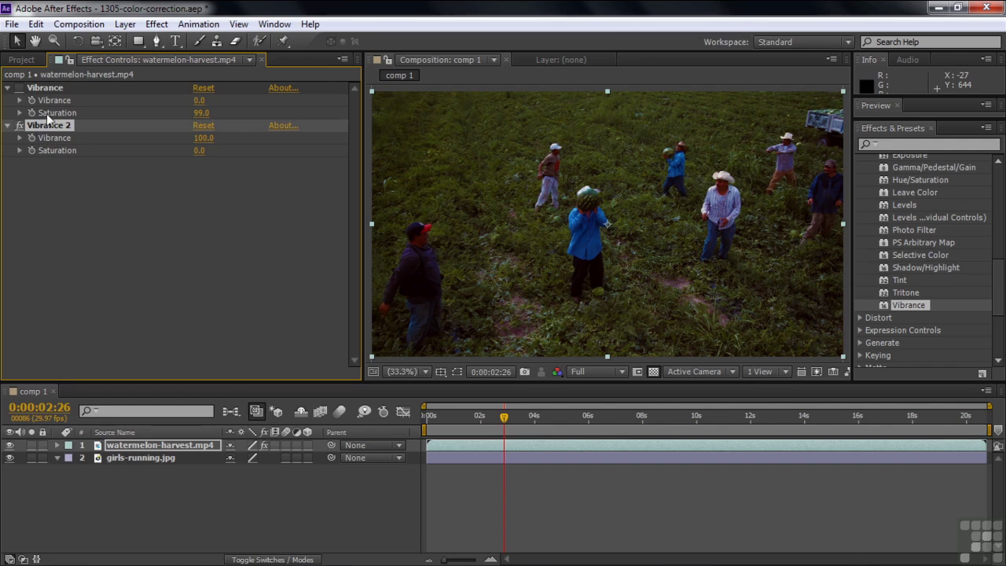
# Delete both Vibrance effects from the watermelon footage.
pyautogui.click(55, 89)
pyautogui.press('Delete')
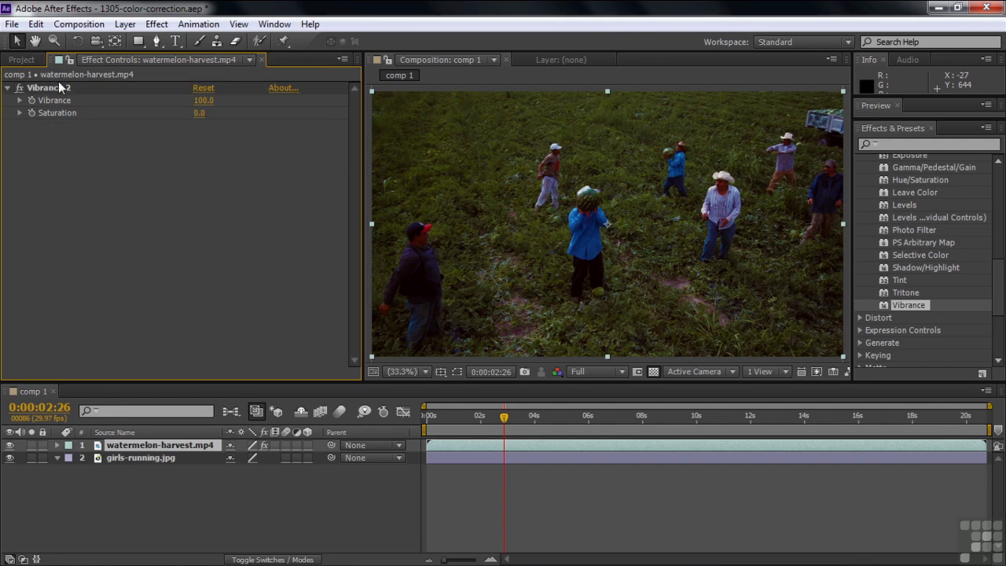
pyautogui.click(63, 88)
pyautogui.press('Delete')
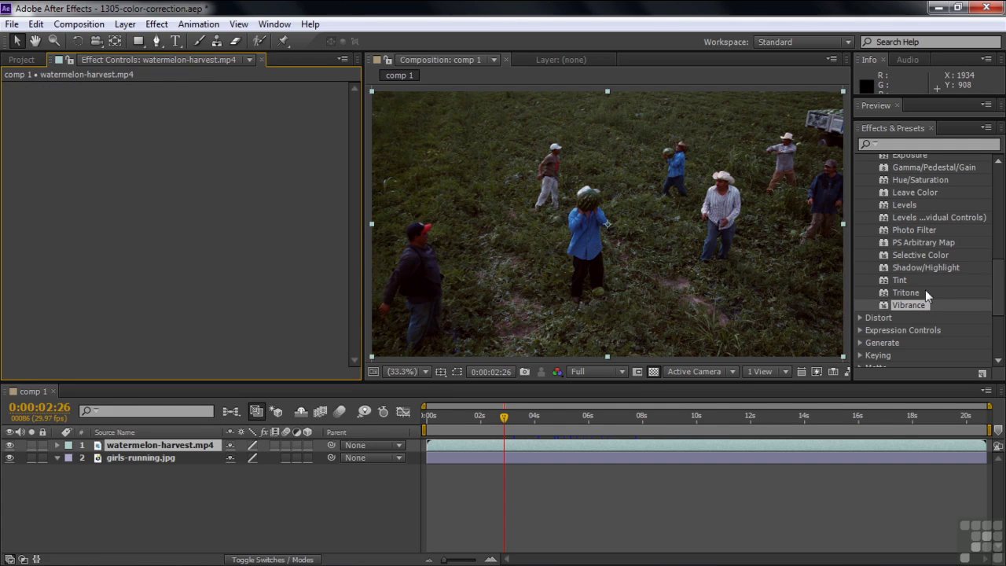
# Try and delete Auto Contrast and Auto Levels, then apply Auto Color to the watermelon footage.
pyautogui.moveTo(999, 288); pyautogui.dragTo(1003, 209)
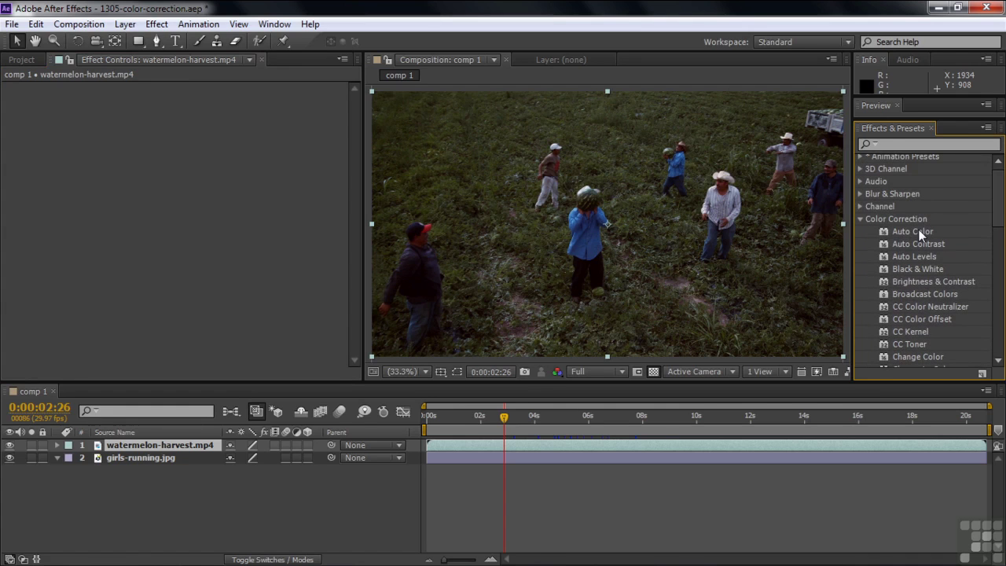
pyautogui.moveTo(896, 244); pyautogui.dragTo(629, 290)
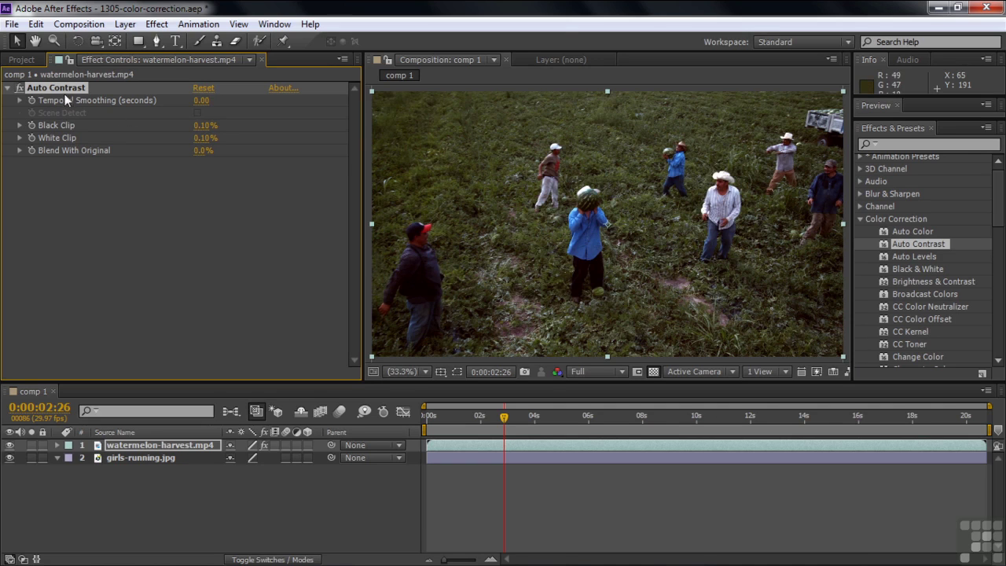
pyautogui.press('Delete')
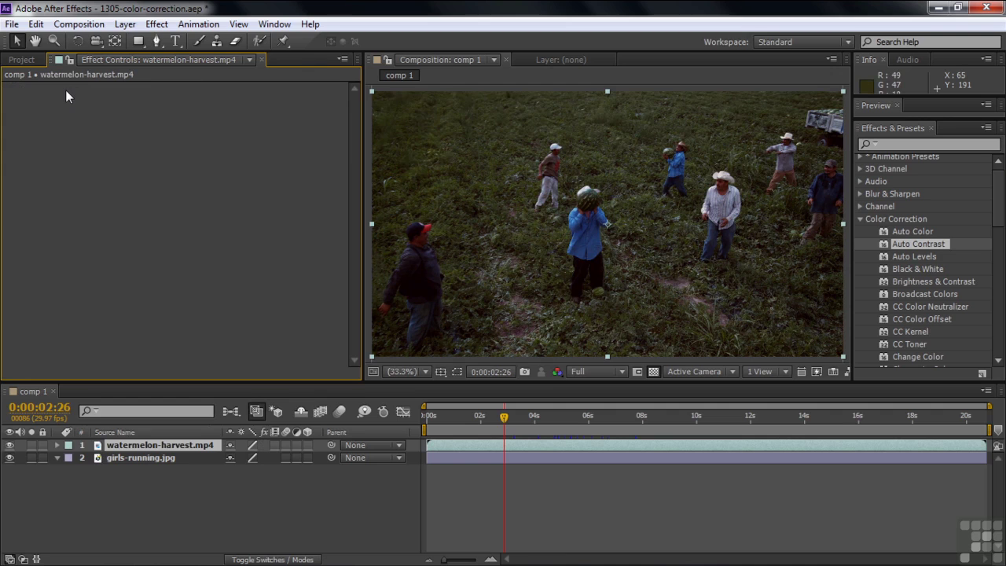
pyautogui.moveTo(904, 256); pyautogui.dragTo(705, 256)
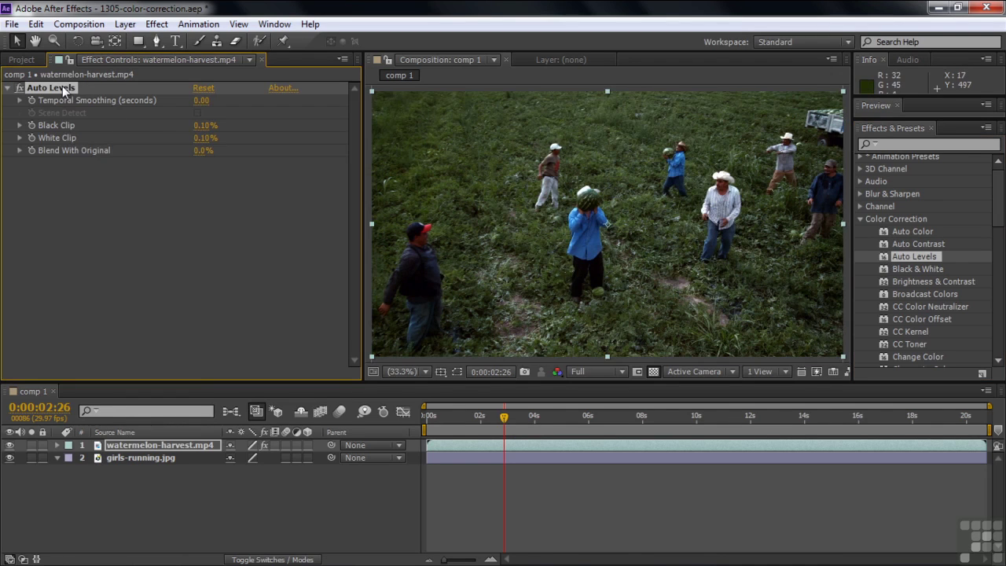
pyautogui.press('Delete')
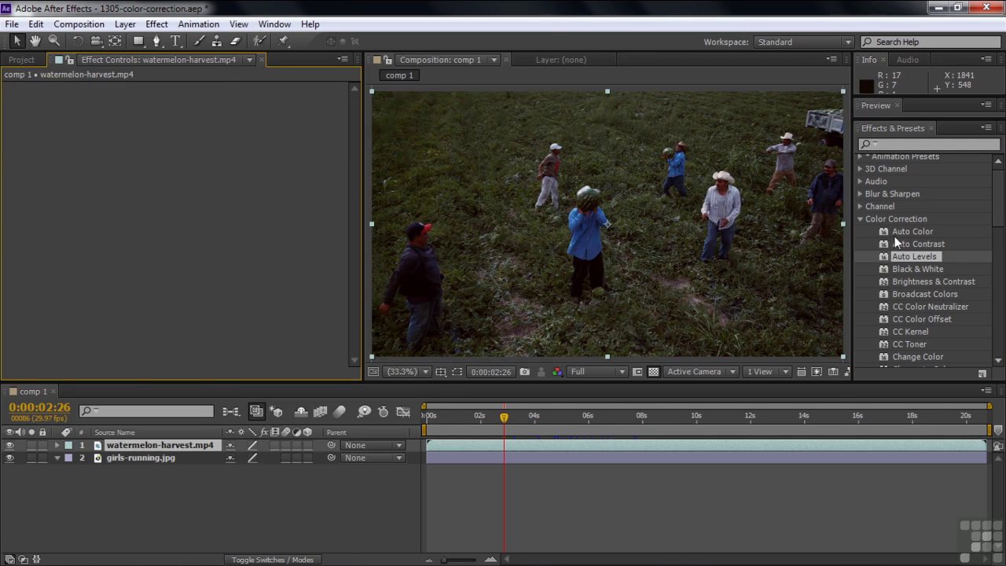
pyautogui.moveTo(904, 231); pyautogui.dragTo(693, 236)
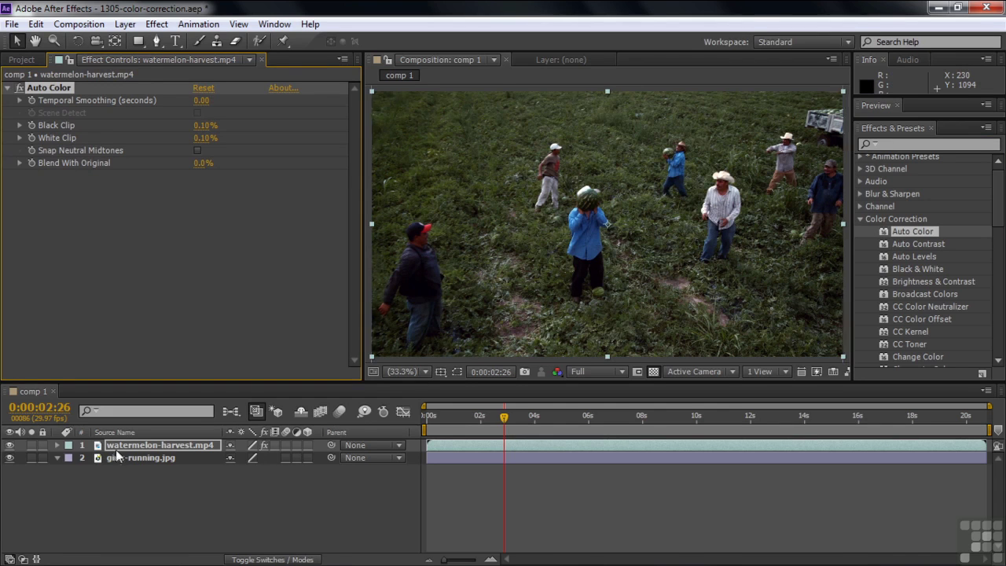
pyautogui.click(32, 459)
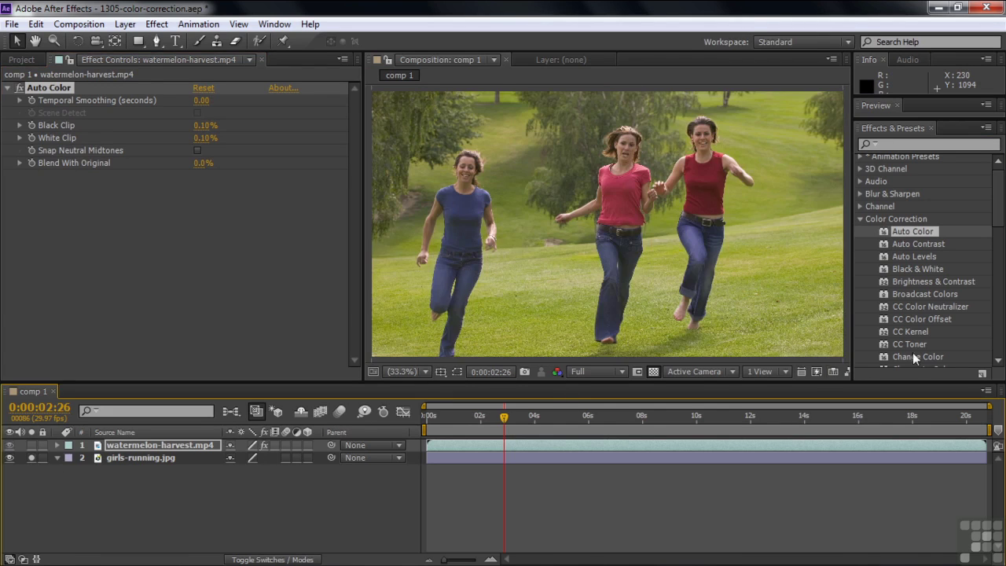
pyautogui.moveTo(893, 237); pyautogui.dragTo(711, 236)
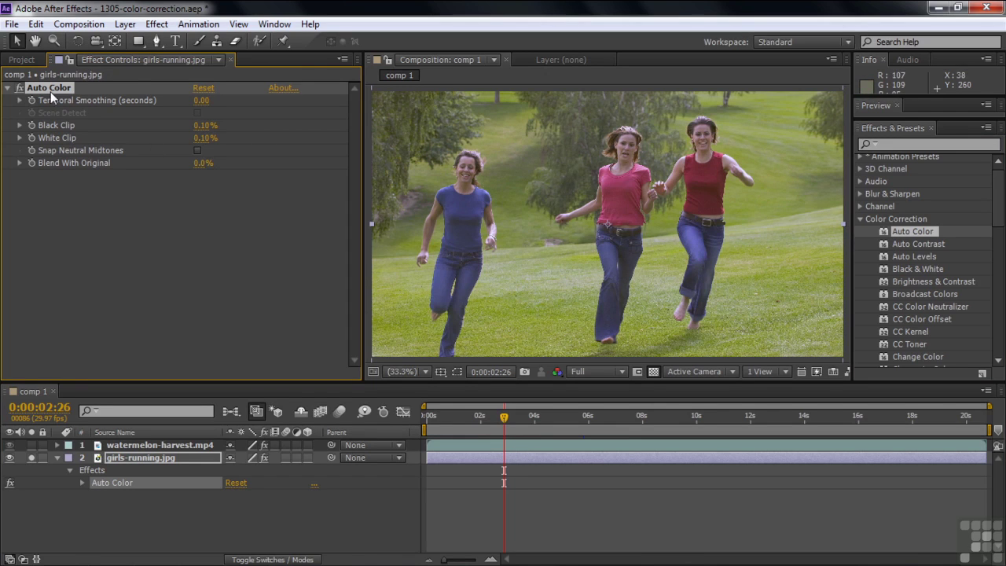
pyautogui.press('Delete')
pyautogui.click(31, 445)
pyautogui.click(31, 457)
pyautogui.click(32, 445)
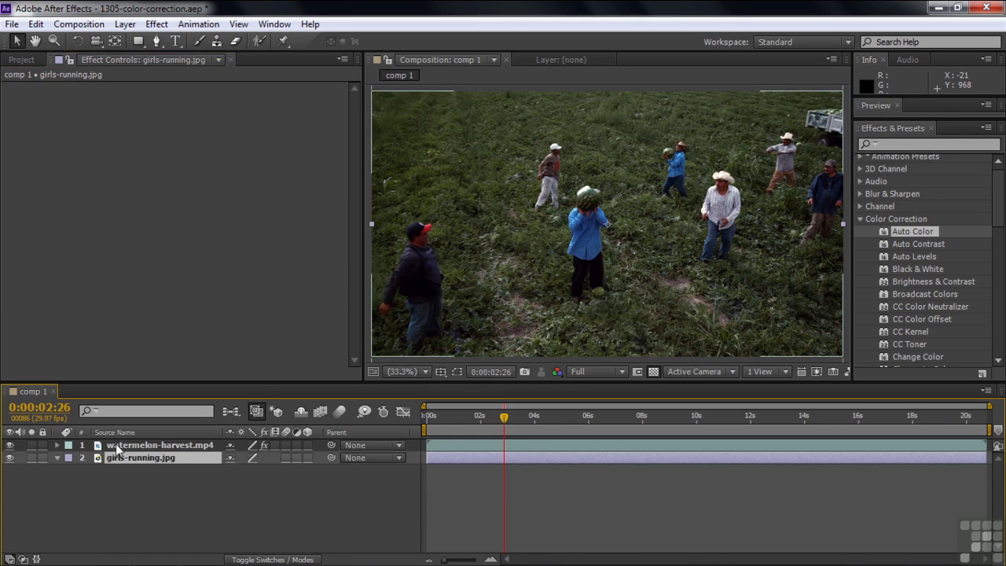
# Apply Brightness & Contrast with Brightness 7.0, then delete it and Auto Color.
pyautogui.moveTo(885, 283); pyautogui.dragTo(664, 243)
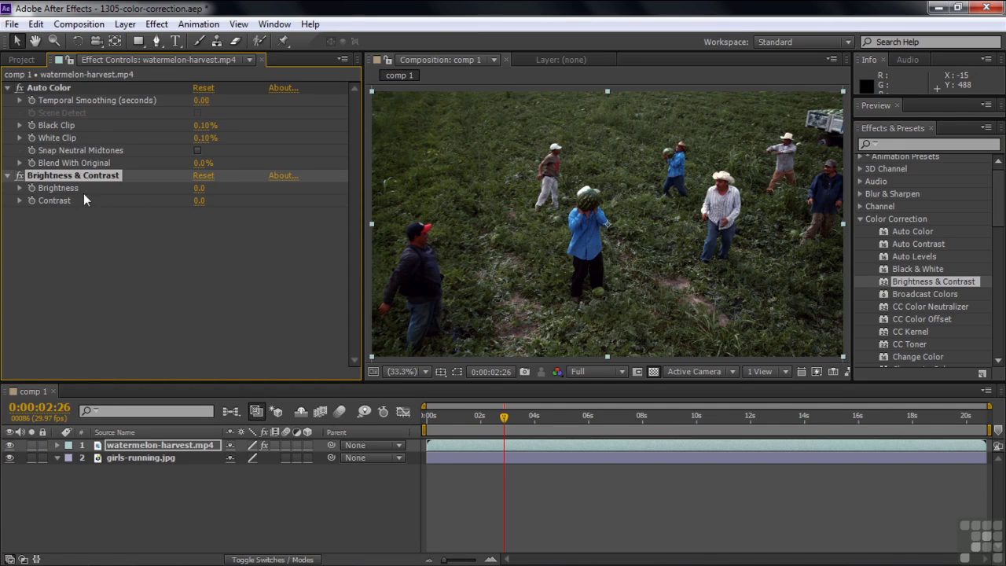
pyautogui.moveTo(199, 189); pyautogui.dragTo(203, 212)
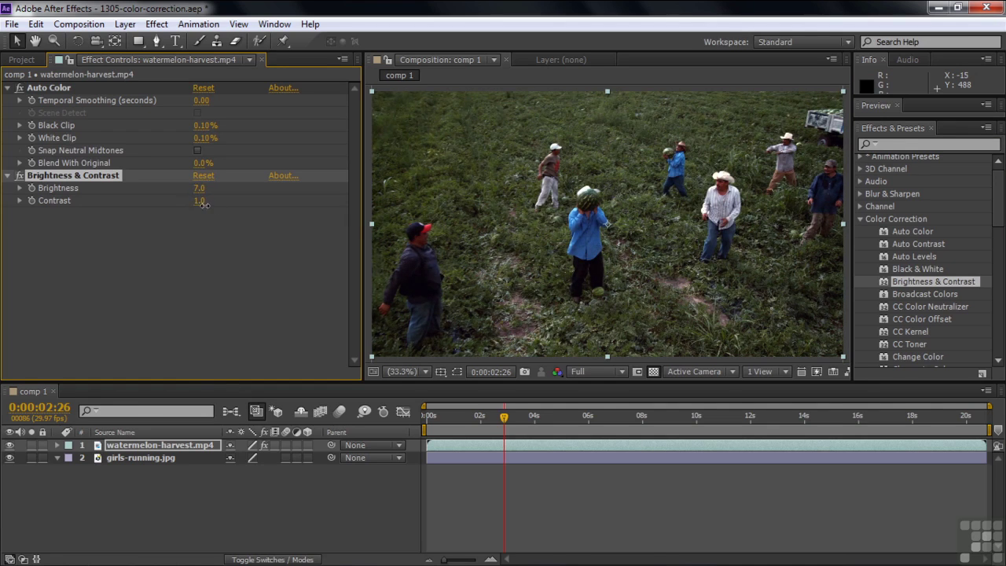
pyautogui.click(96, 176)
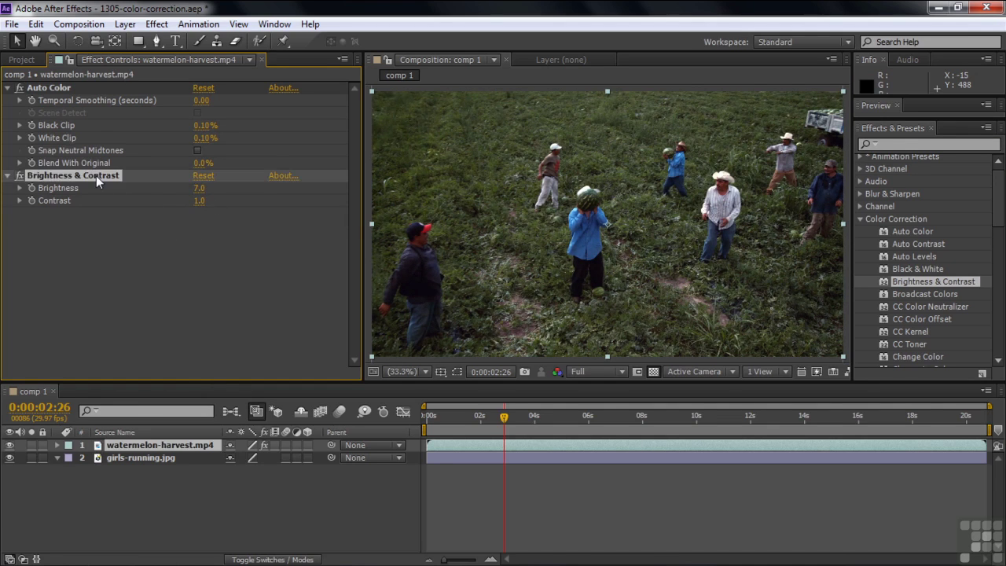
pyautogui.press('Delete')
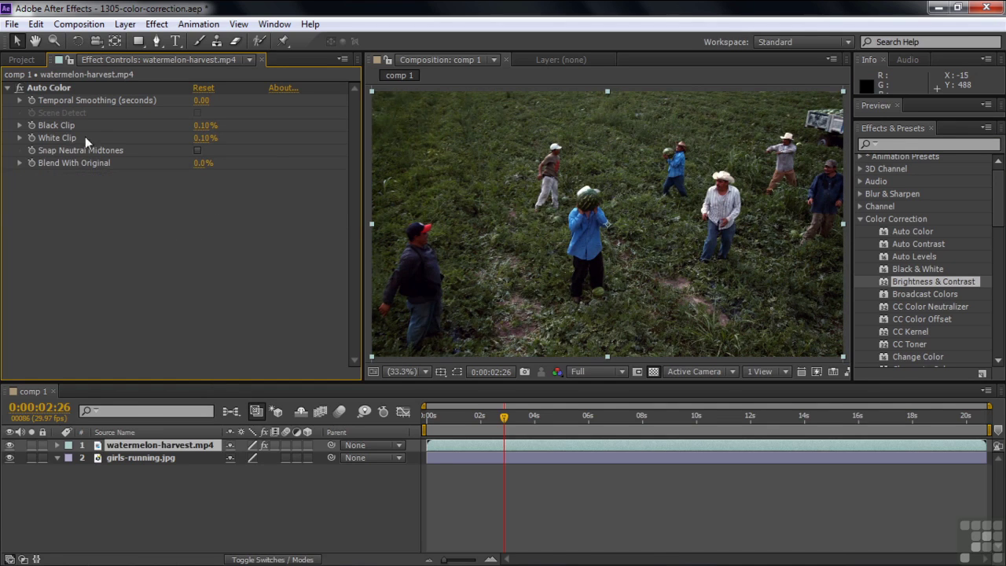
pyautogui.click(62, 88)
pyautogui.press('Delete')
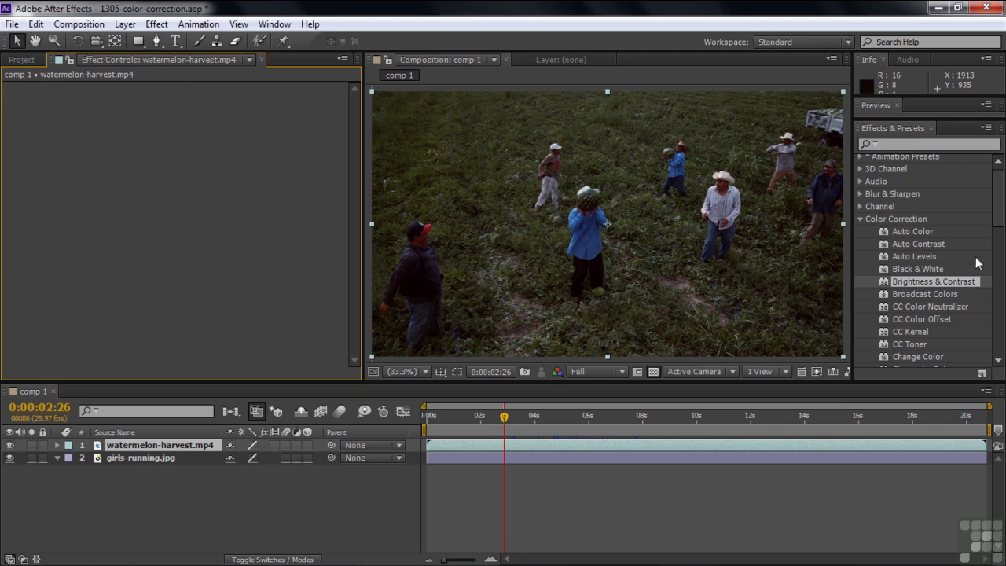
# Collapse Color Correction and apply SA Color Finesse 3 from Synthetic Aperture to the watermelon footage.
pyautogui.moveTo(999, 220); pyautogui.dragTo(1000, 299)
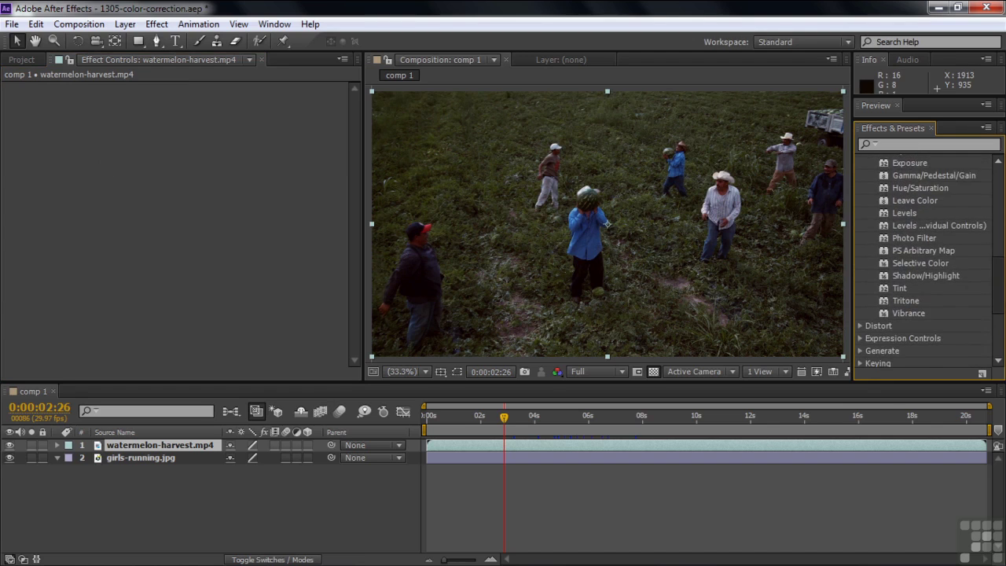
pyautogui.scroll(8, 915, 224)
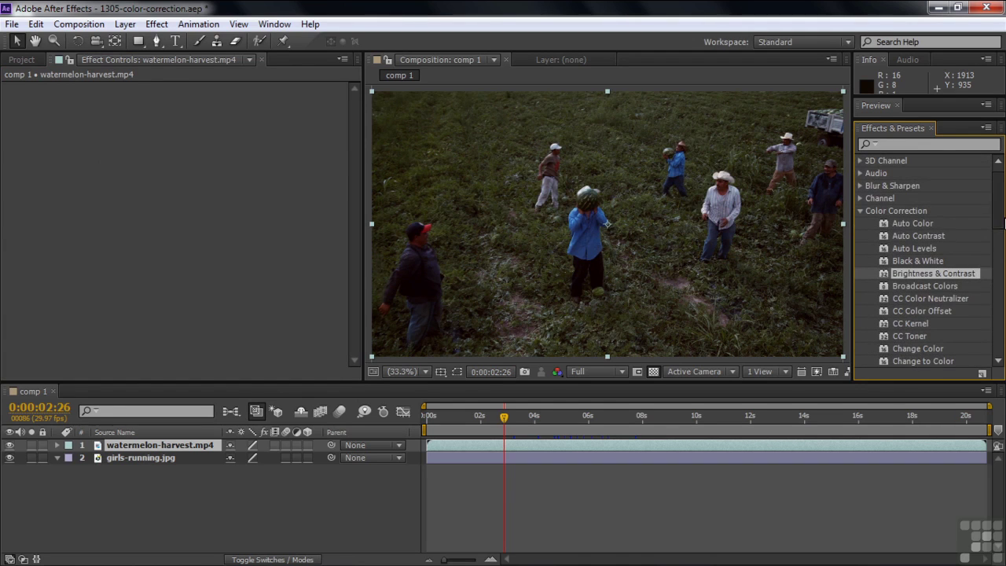
pyautogui.click(860, 211)
pyautogui.moveTo(992, 227); pyautogui.dragTo(1002, 253)
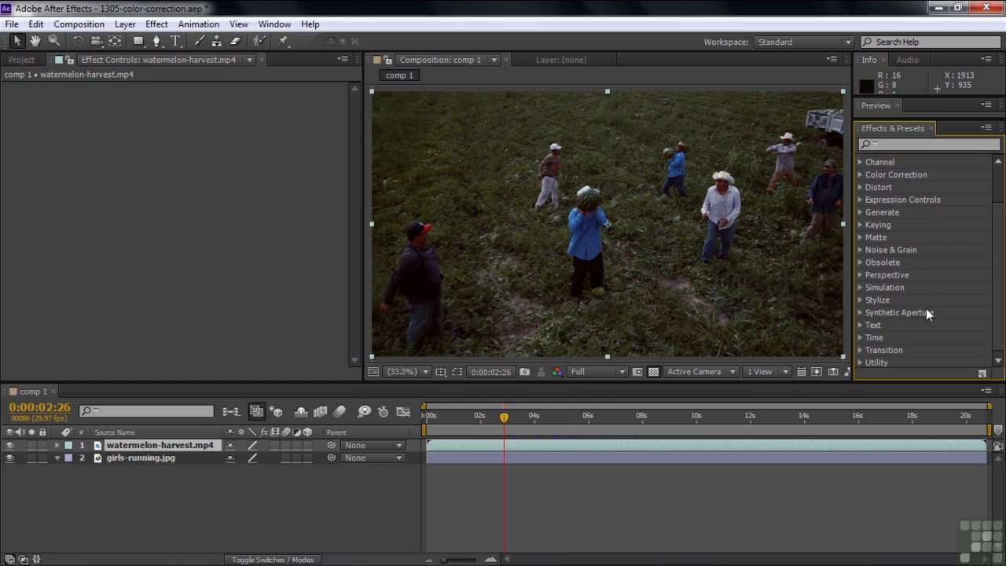
pyautogui.click(860, 313)
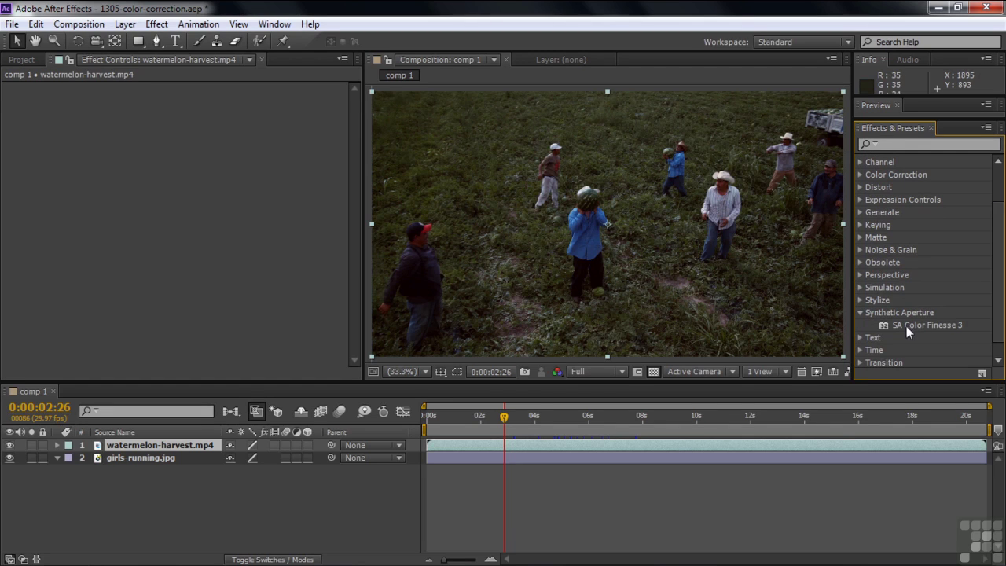
pyautogui.moveTo(901, 324); pyautogui.dragTo(633, 256)
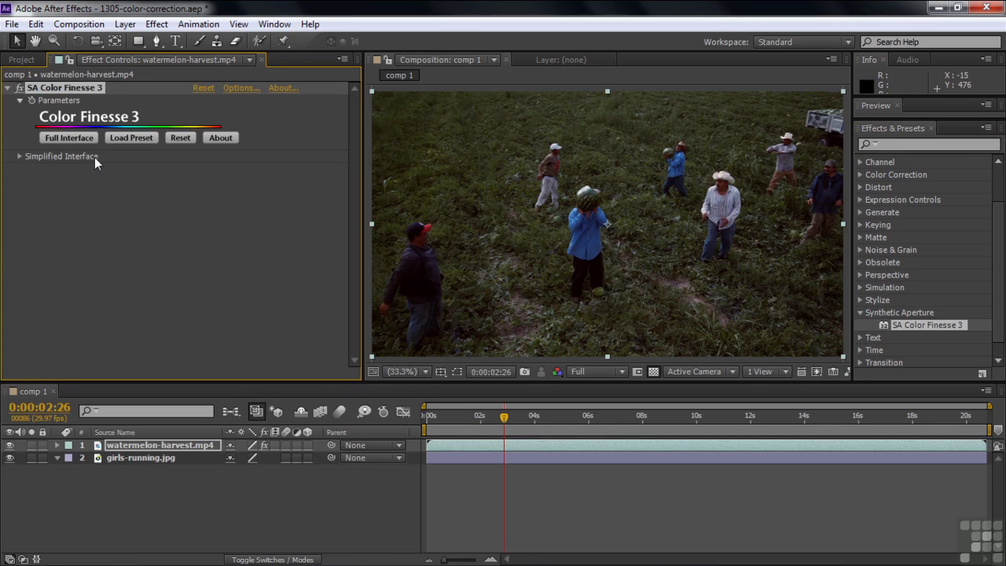
# Expand Color Finesse's Simplified Interface and launch the Full Interface.
pyautogui.click(20, 157)
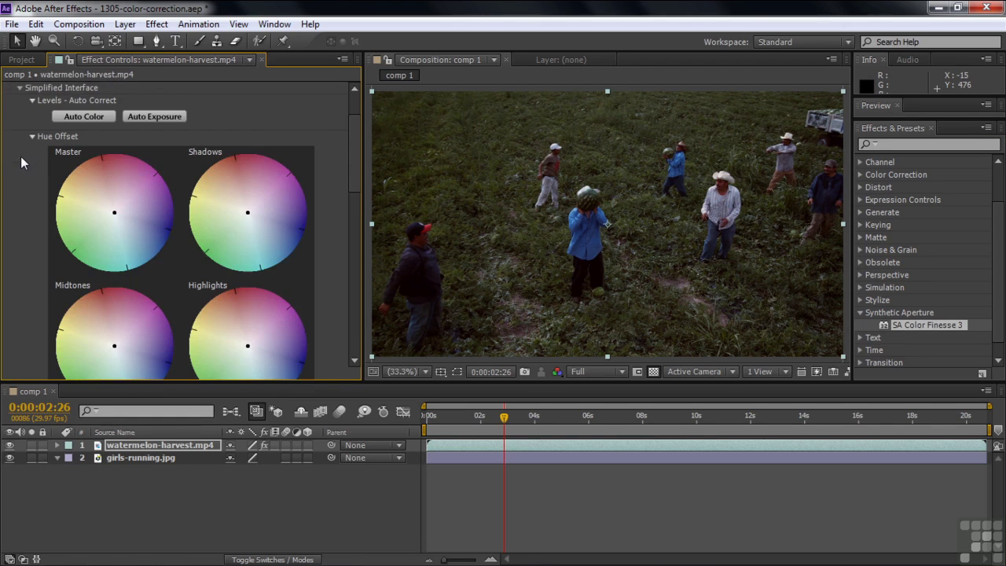
pyautogui.moveTo(357, 157); pyautogui.dragTo(359, 133)
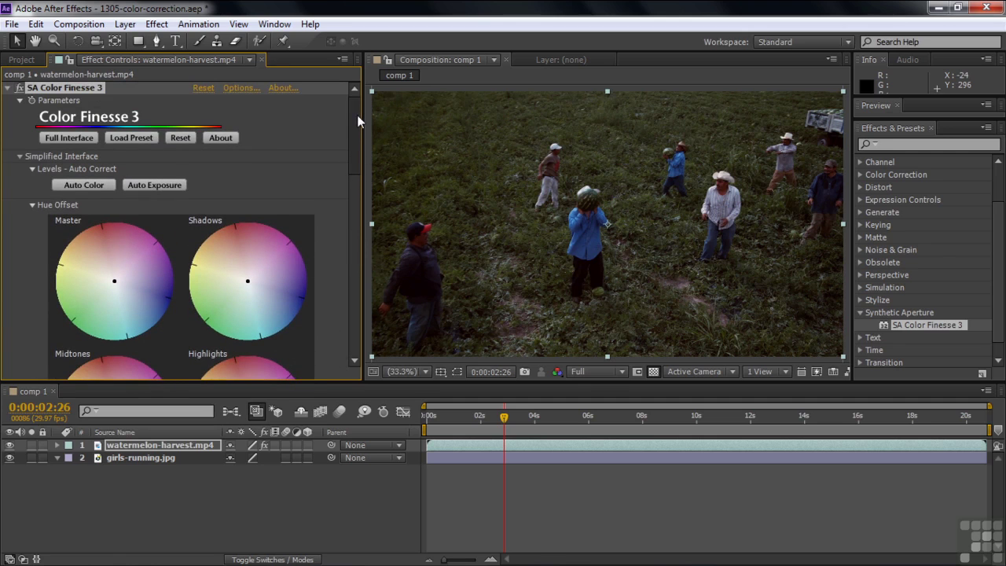
pyautogui.click(70, 138)
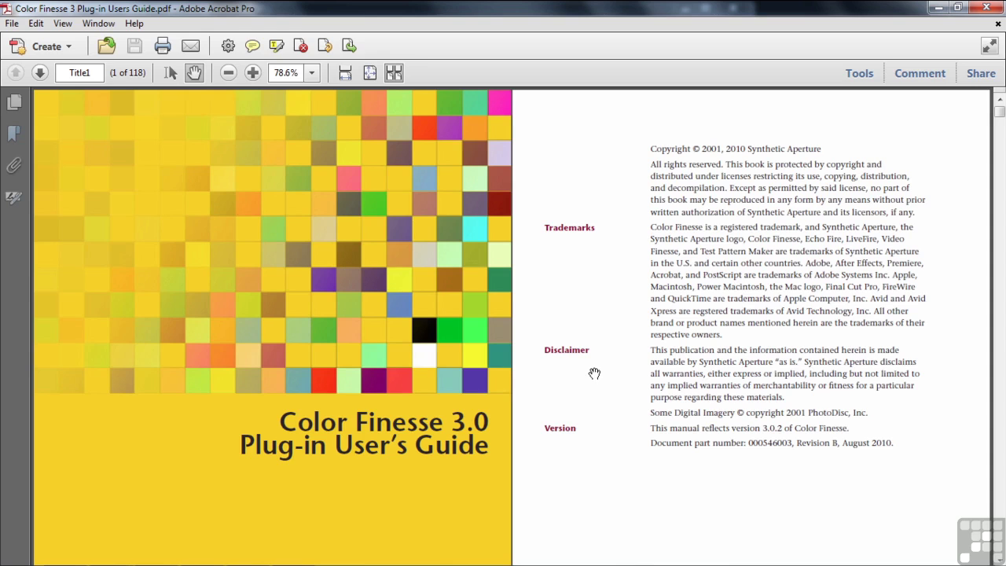
# Scroll the Color Finesse 3 user guide PDF past its Contents back to page 1.
pyautogui.scroll(-5, 600, 333)
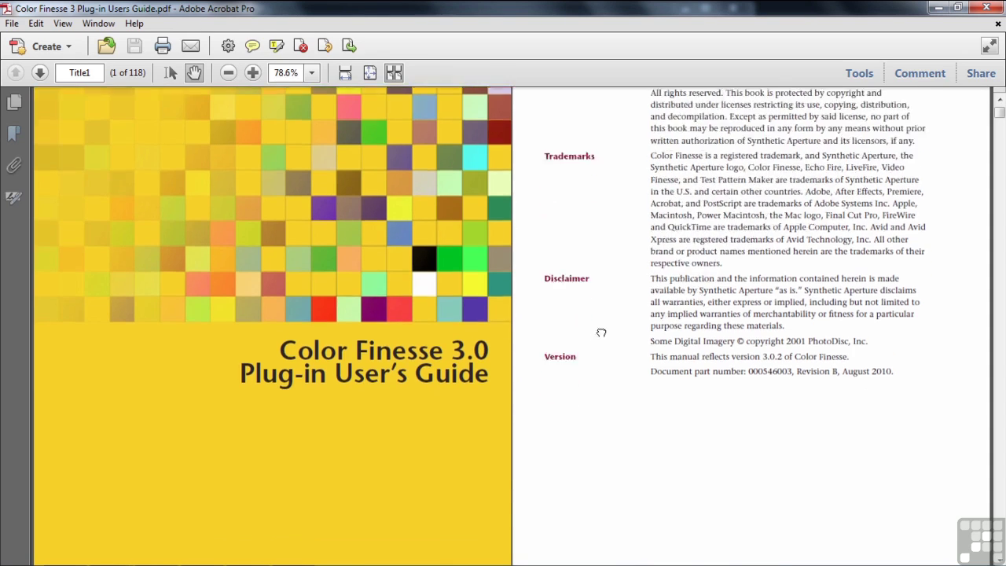
pyautogui.scroll(-6, 640, 452)
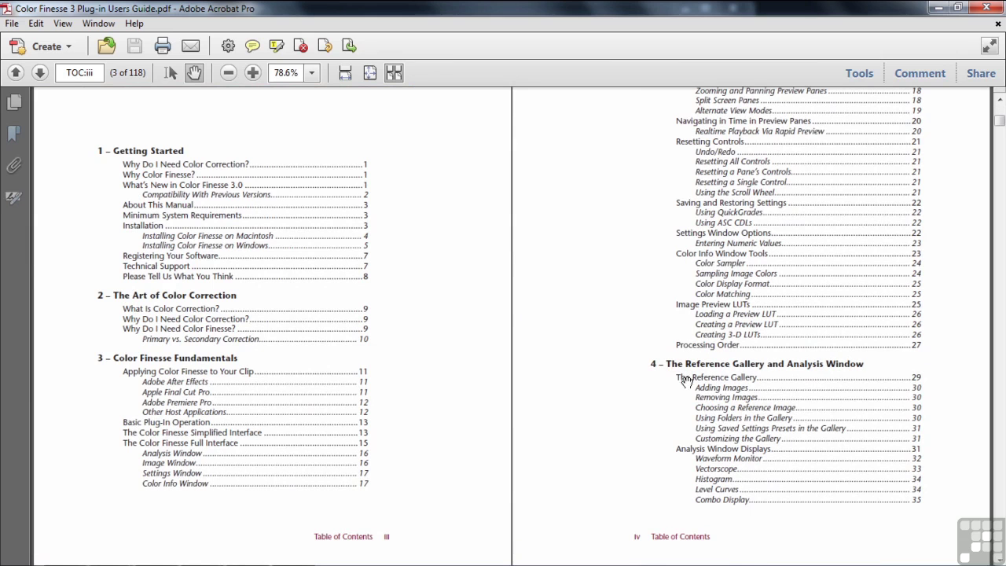
pyautogui.moveTo(685, 423); pyautogui.dragTo(690, 468)
pyautogui.moveTo(673, 294); pyautogui.dragTo(644, 359)
pyautogui.moveTo(638, 177); pyautogui.dragTo(638, 489)
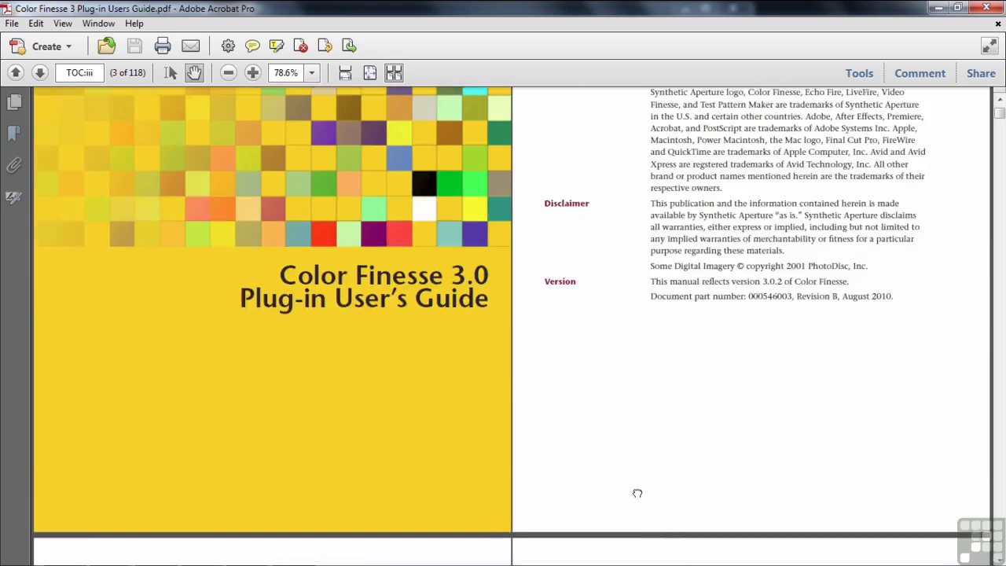
pyautogui.moveTo(659, 373); pyautogui.dragTo(660, 462)
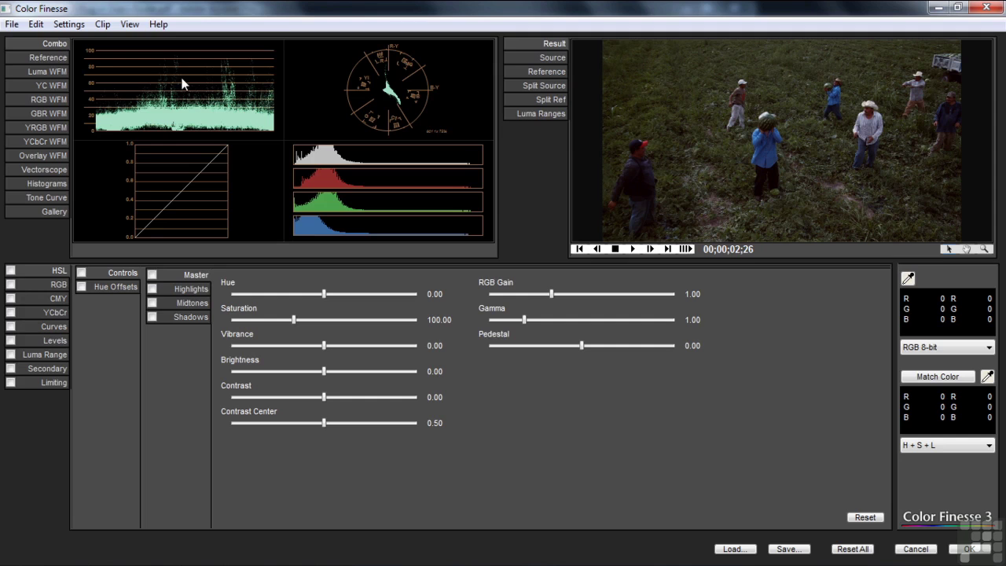
# Show the Luma WFM scope and the RGB Curves editor for the watermelon clip.
pyautogui.click(44, 70)
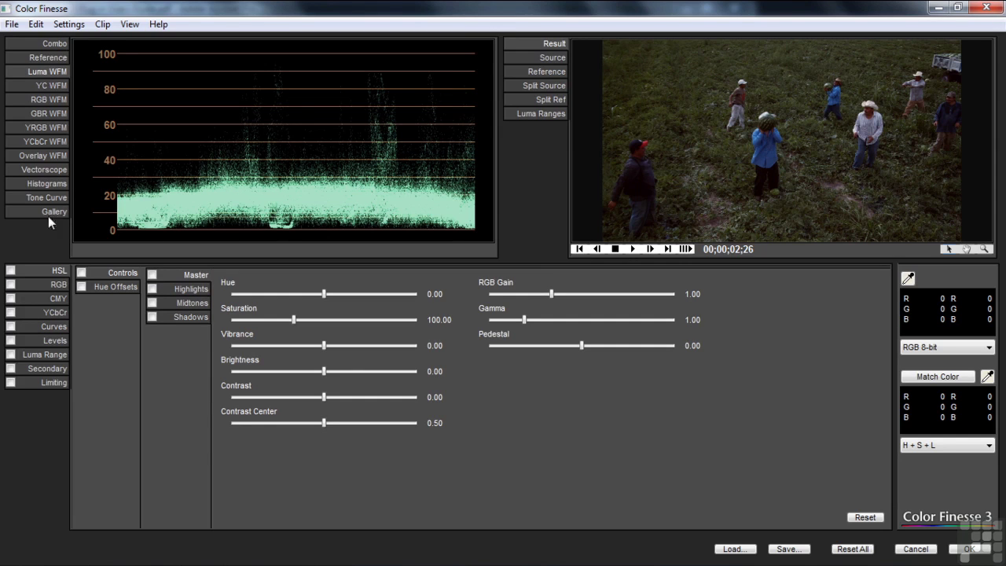
pyautogui.click(51, 326)
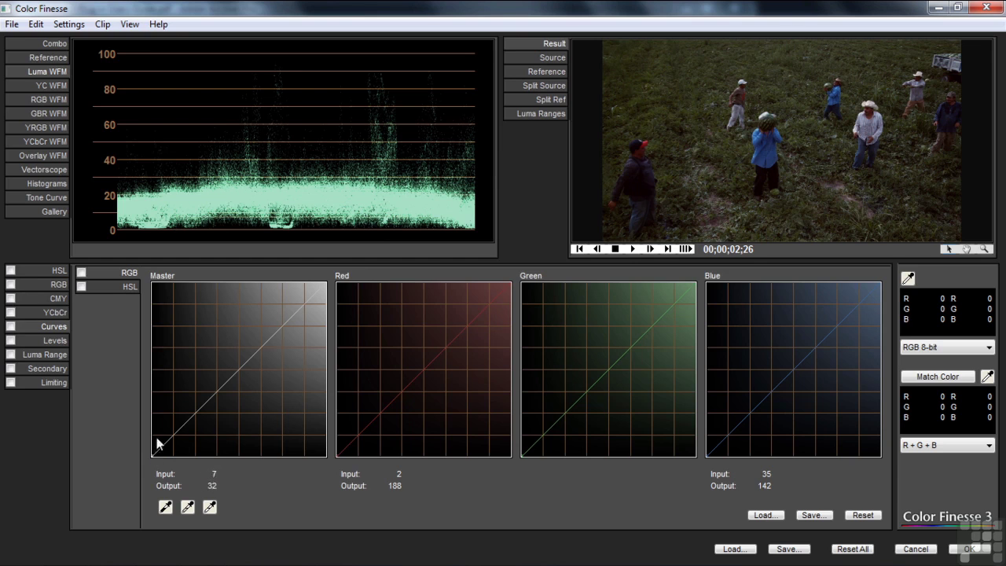
# Adjust the Master curve's black point, pull in the white point, and add a midtone point.
pyautogui.moveTo(152, 454)
pyautogui.mouseDown()
pyautogui.moveTo(179, 467)
pyautogui.moveTo(142, 458)
pyautogui.mouseUp()
pyautogui.moveTo(142, 458); pyautogui.dragTo(141, 449)
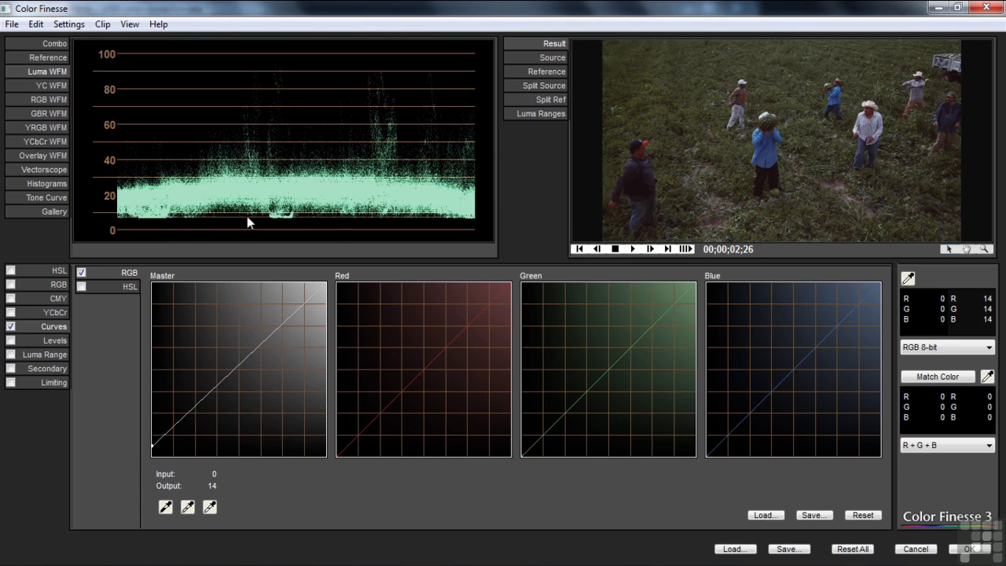
pyautogui.moveTo(153, 446); pyautogui.dragTo(153, 456)
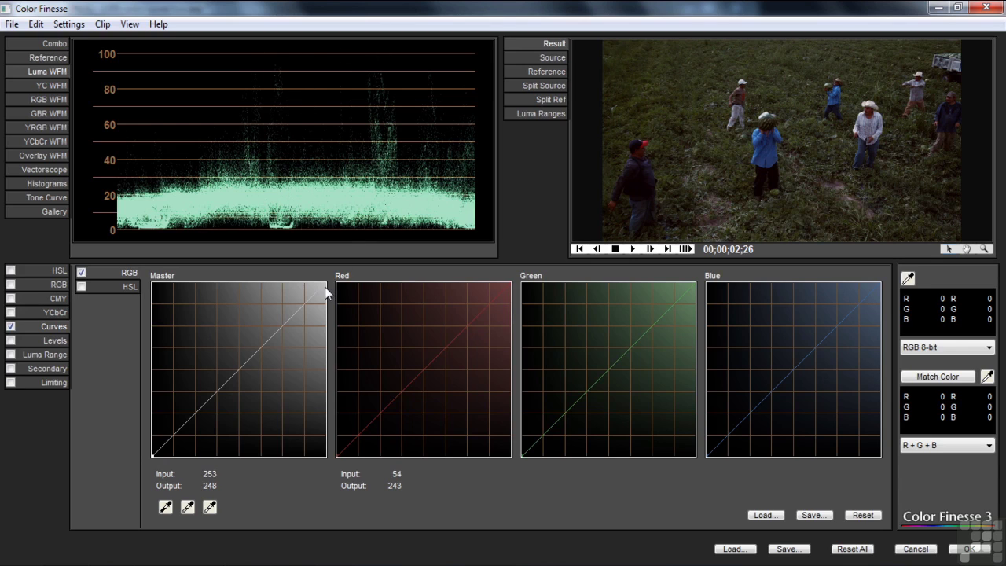
pyautogui.moveTo(325, 283); pyautogui.dragTo(279, 276)
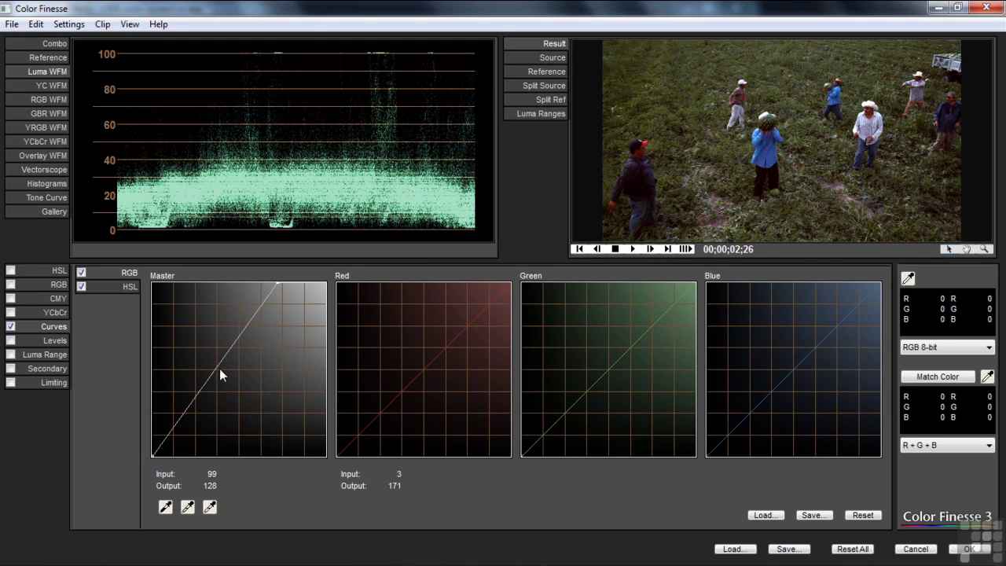
pyautogui.moveTo(217, 366); pyautogui.dragTo(213, 366)
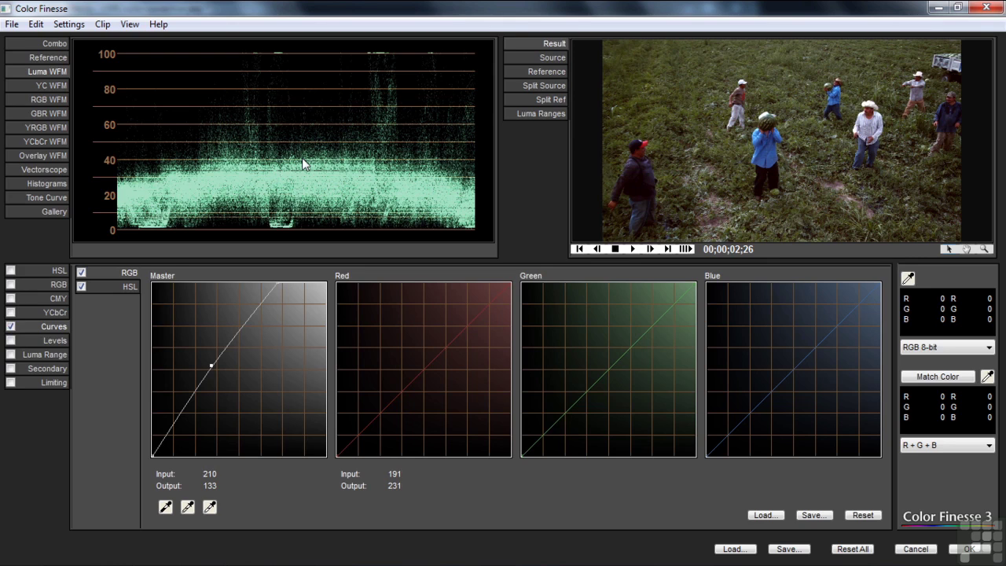
# Give the watermelon clip a Master hue offset of 338.01 at strength 0.11 and apply the grade.
pyautogui.click(38, 271)
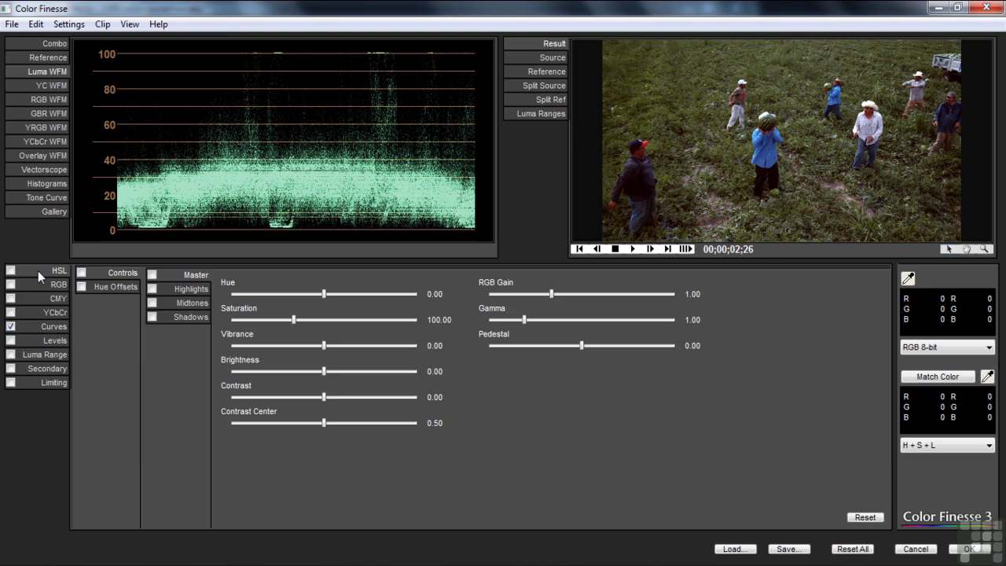
pyautogui.click(114, 287)
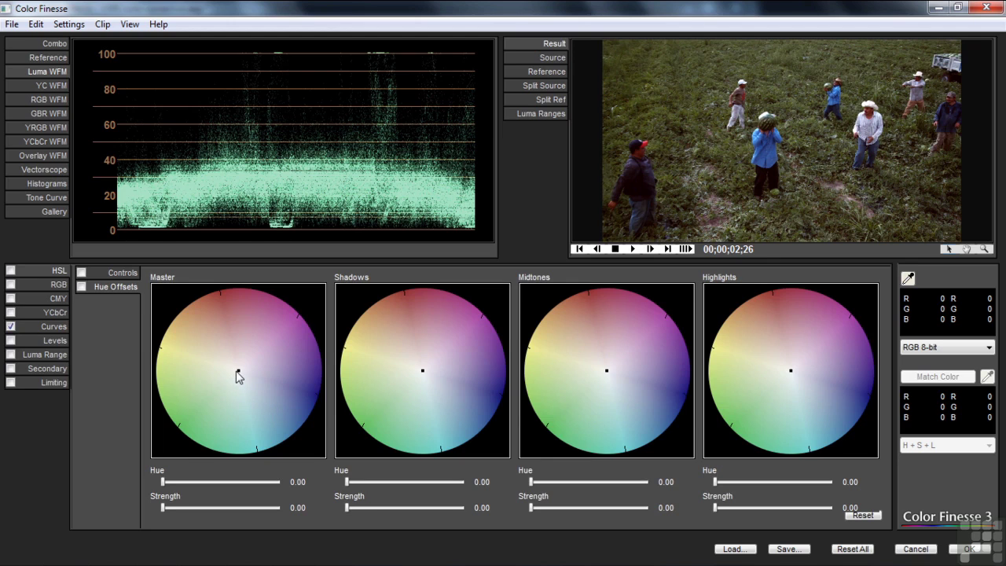
pyautogui.click(43, 171)
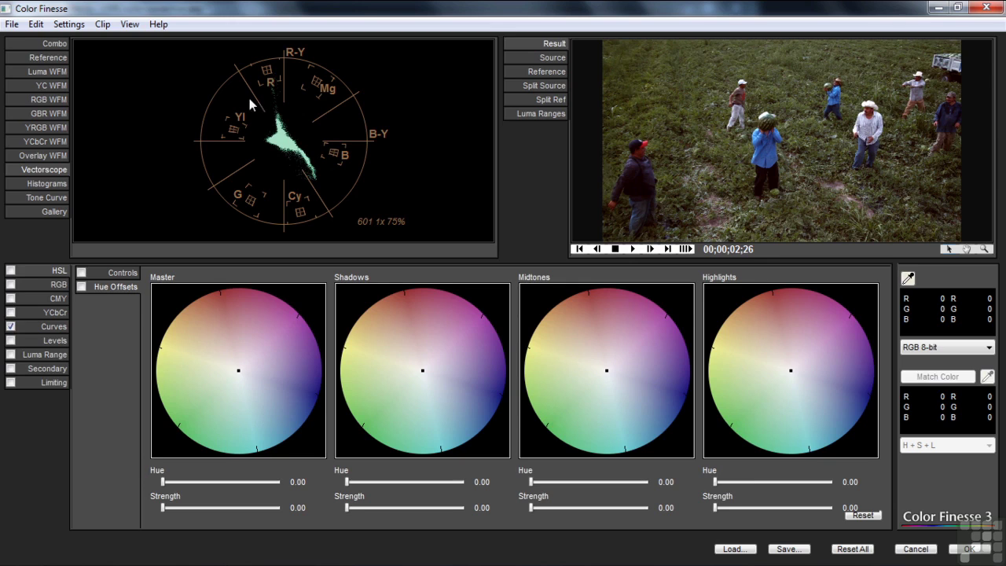
pyautogui.click(241, 376)
pyautogui.moveTo(242, 377)
pyautogui.mouseDown()
pyautogui.moveTo(229, 363)
pyautogui.moveTo(235, 375)
pyautogui.moveTo(240, 355)
pyautogui.moveTo(229, 363)
pyautogui.moveTo(236, 369)
pyautogui.mouseUp()
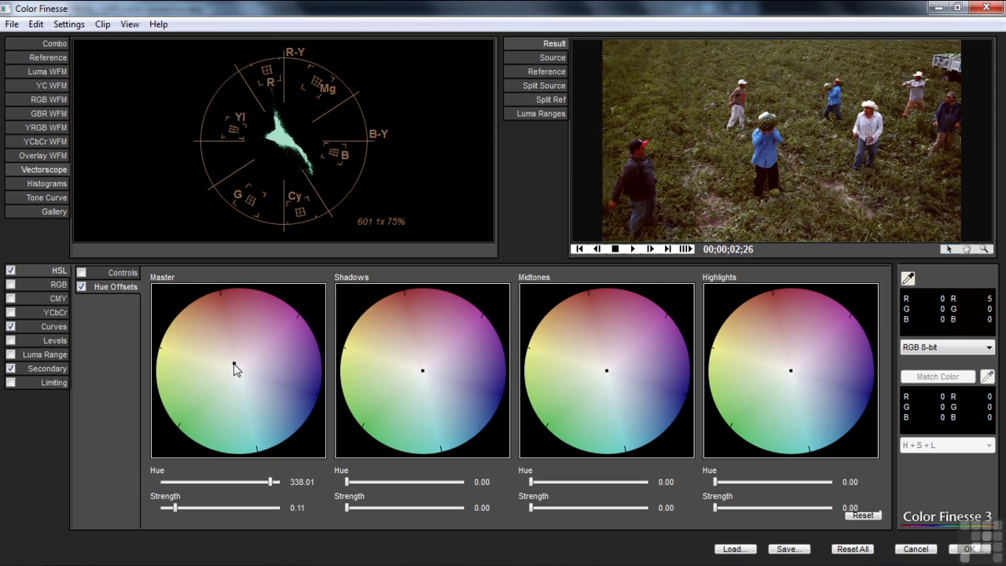
pyautogui.click(969, 549)
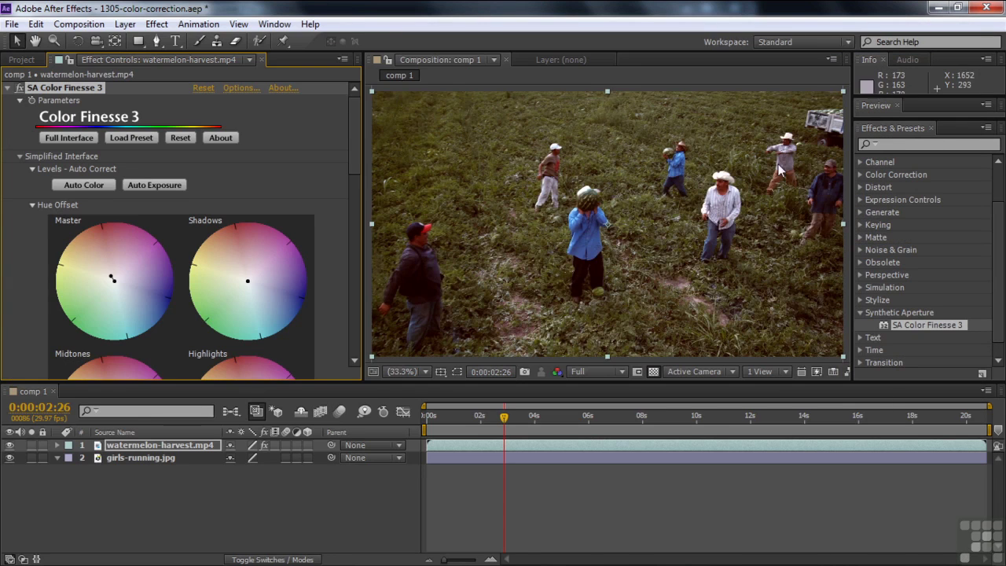
# Toggle the watermelon clip's correction off and on to compare before and after.
pyautogui.click(20, 87)
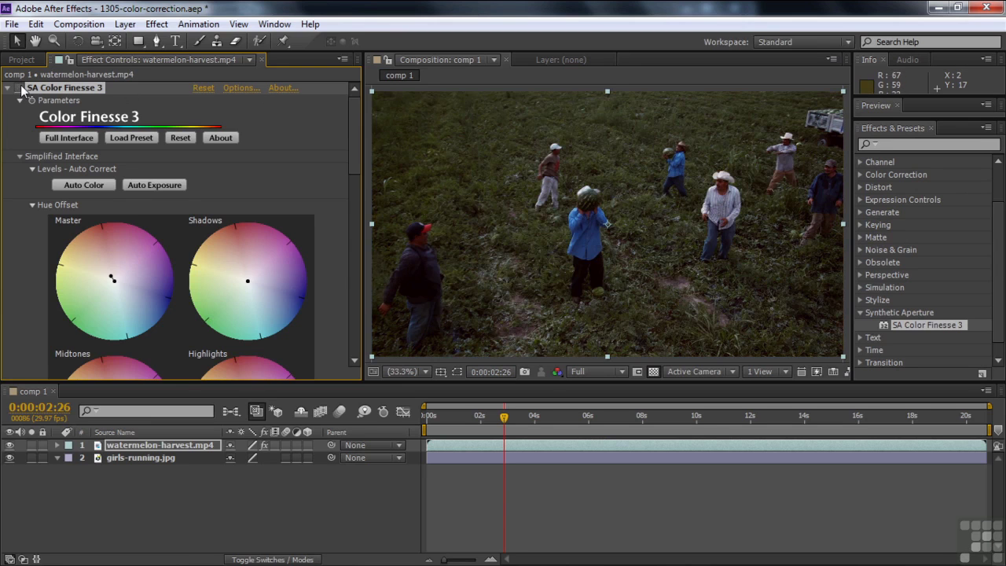
pyautogui.click(21, 88)
pyautogui.click(21, 89)
# Solo girls-running.jpg in comp 1 and apply SA Color Finesse 3 to it.
pyautogui.click(104, 460)
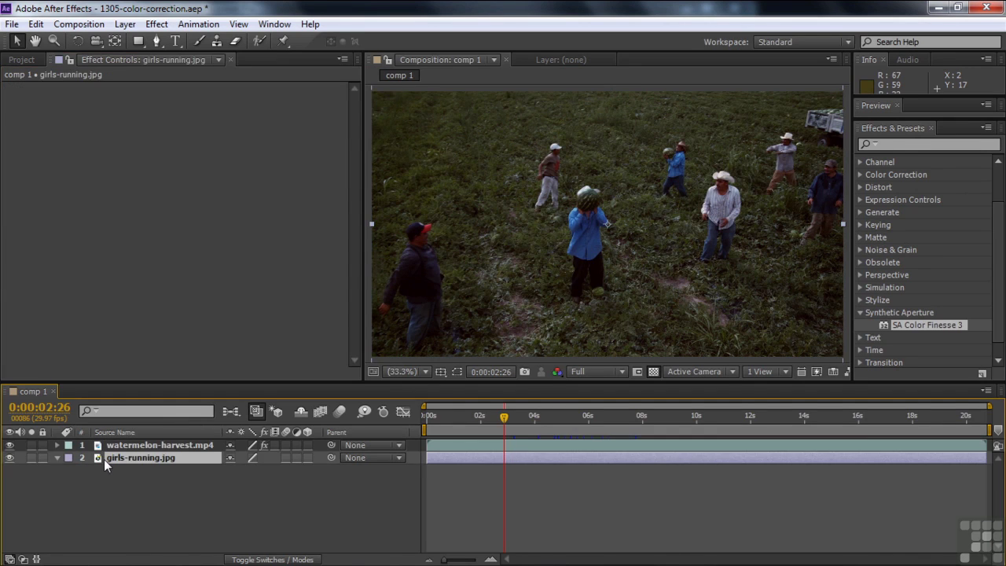
pyautogui.click(30, 457)
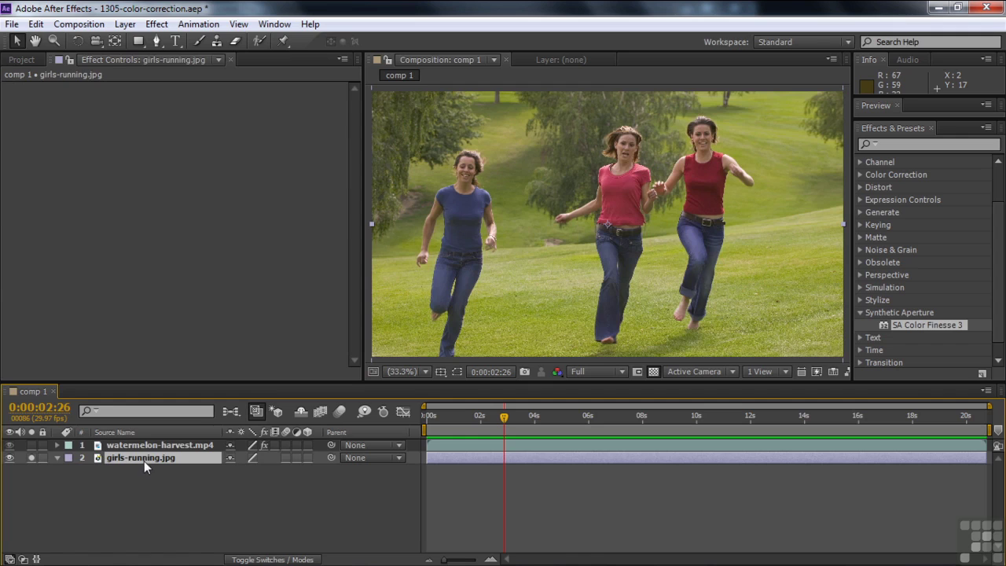
pyautogui.moveTo(929, 324); pyautogui.dragTo(800, 310)
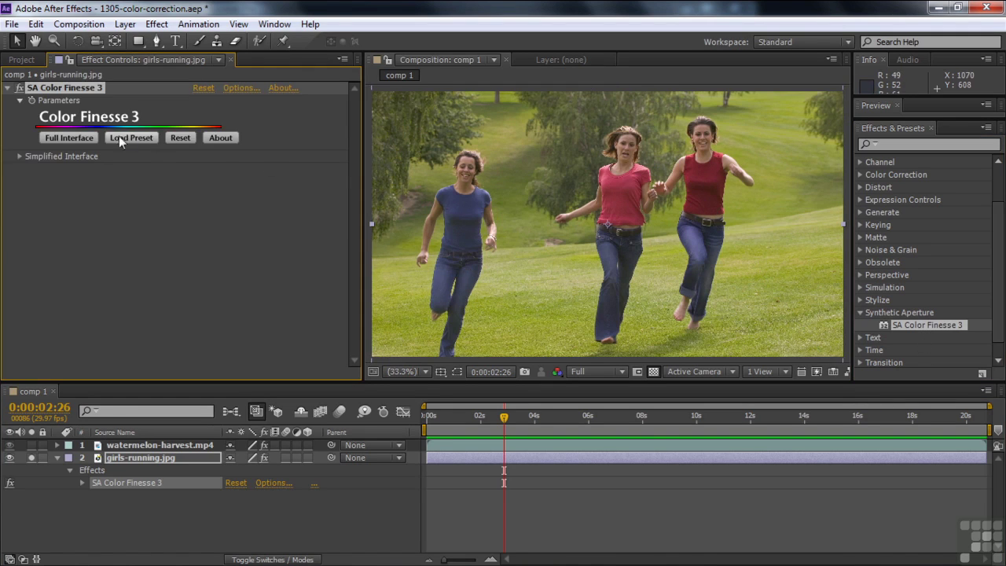
# On the Luma waveform, crush the photo's Master curve blacks, pull in whites, and lower the midtone to 122 at input 135.
pyautogui.click(82, 137)
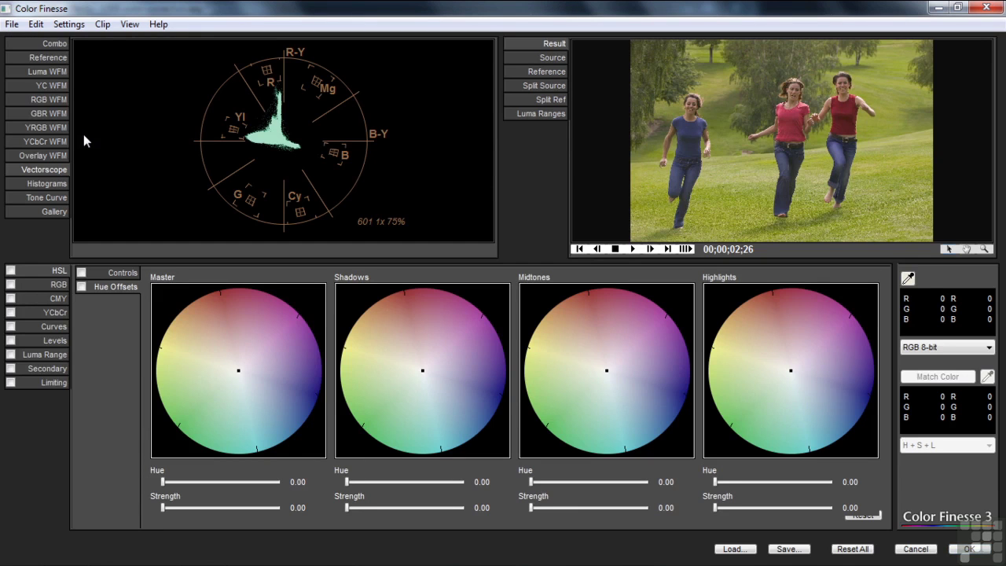
pyautogui.click(52, 72)
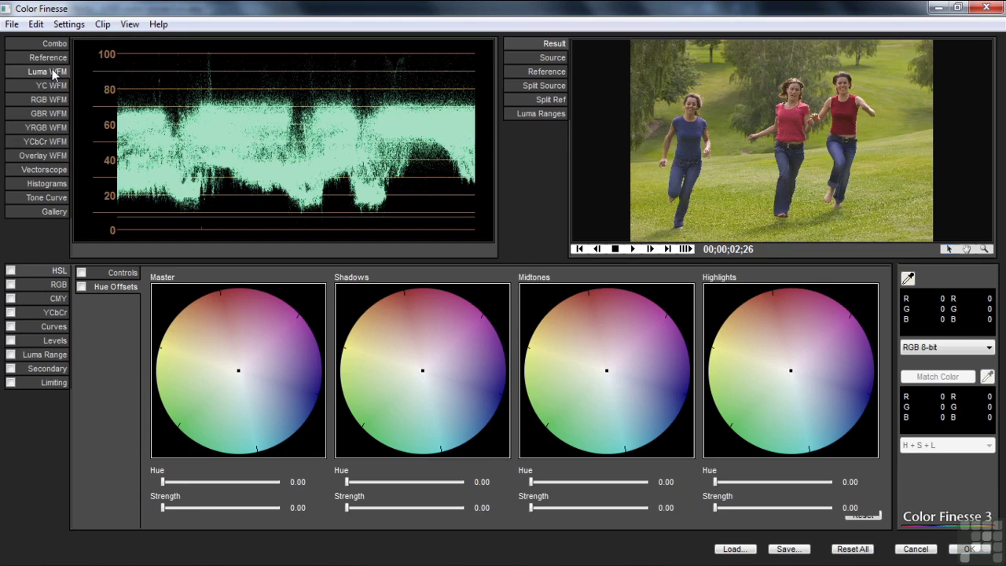
pyautogui.click(54, 327)
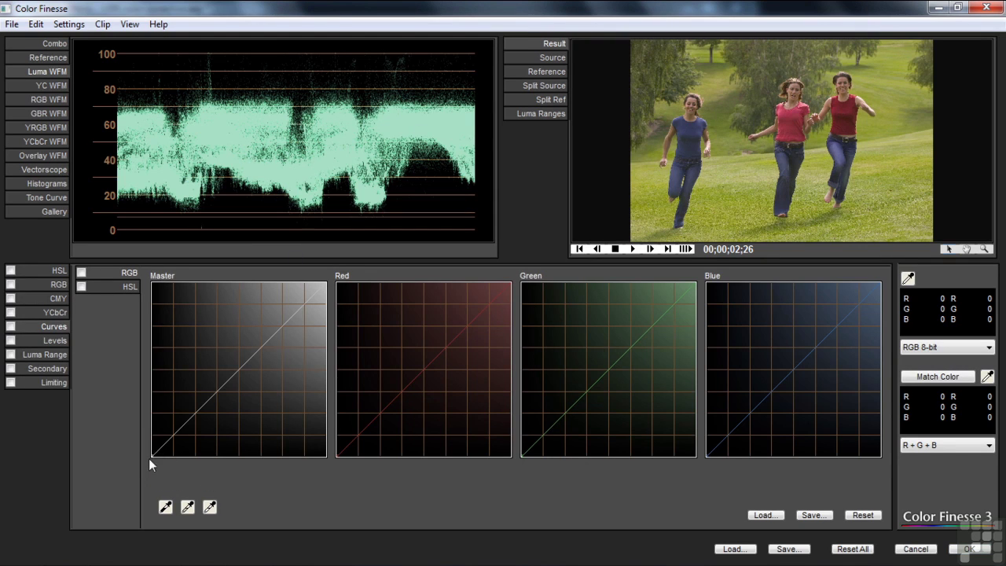
pyautogui.moveTo(152, 455); pyautogui.dragTo(169, 465)
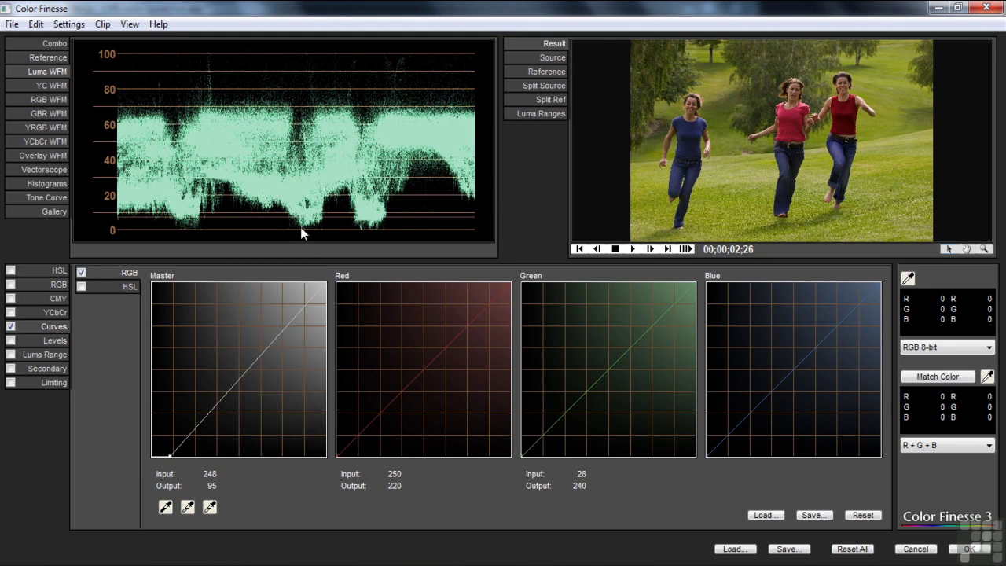
pyautogui.moveTo(325, 283); pyautogui.dragTo(313, 282)
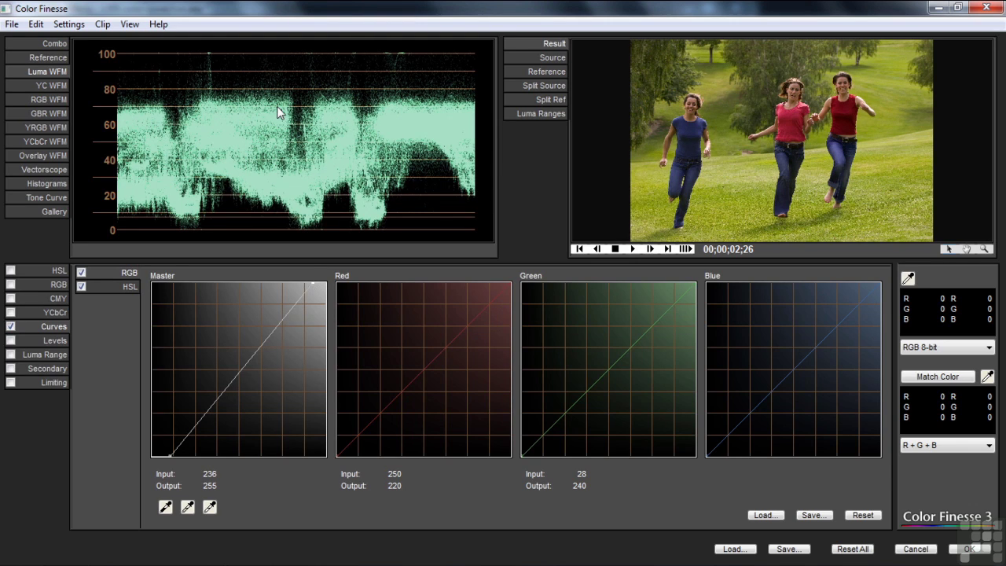
pyautogui.moveTo(244, 368); pyautogui.dragTo(244, 373)
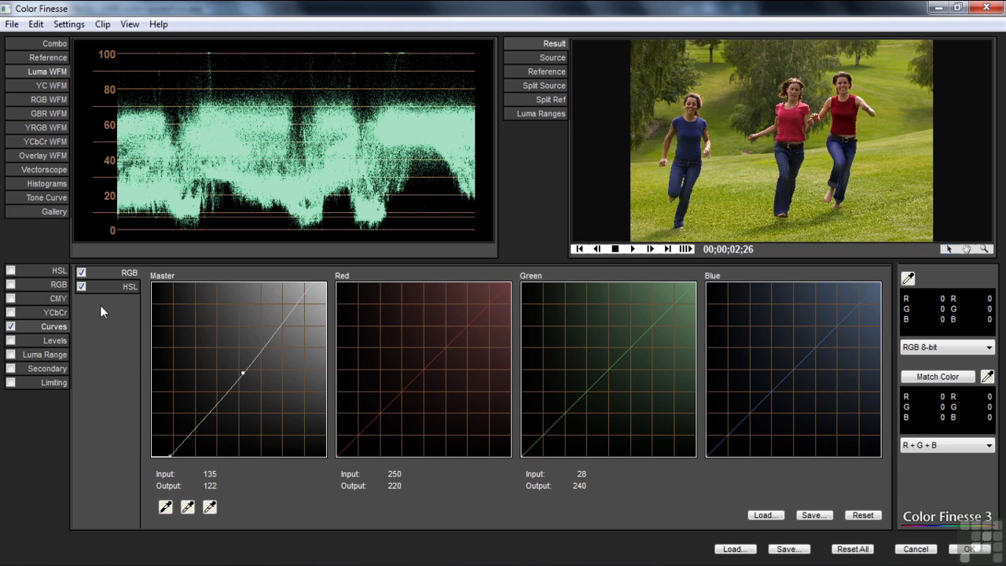
pyautogui.click(36, 267)
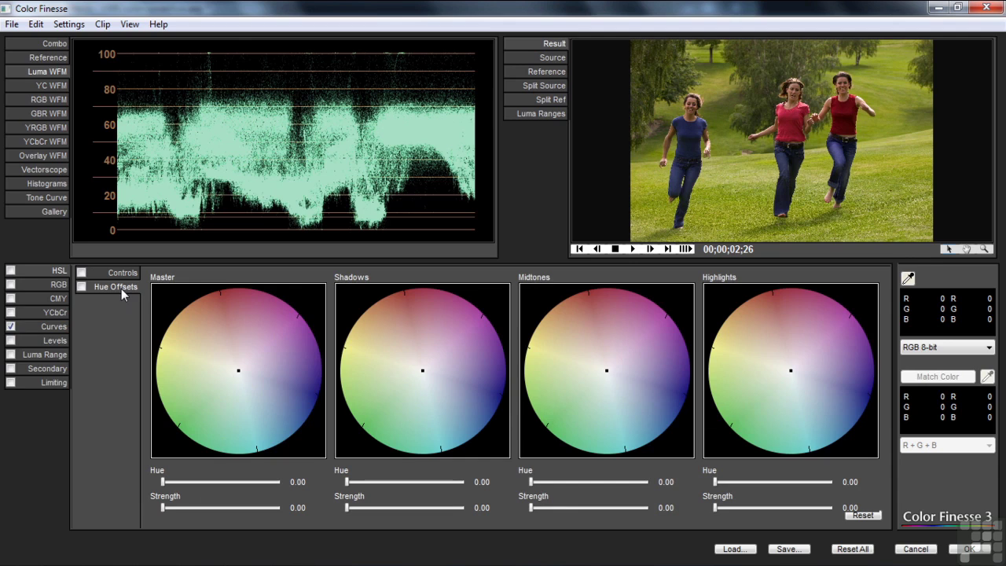
# Set the photo's Master hue offset to 120.74 at strength 0.23 using the vectorscope, then apply the grade.
pyautogui.click(57, 171)
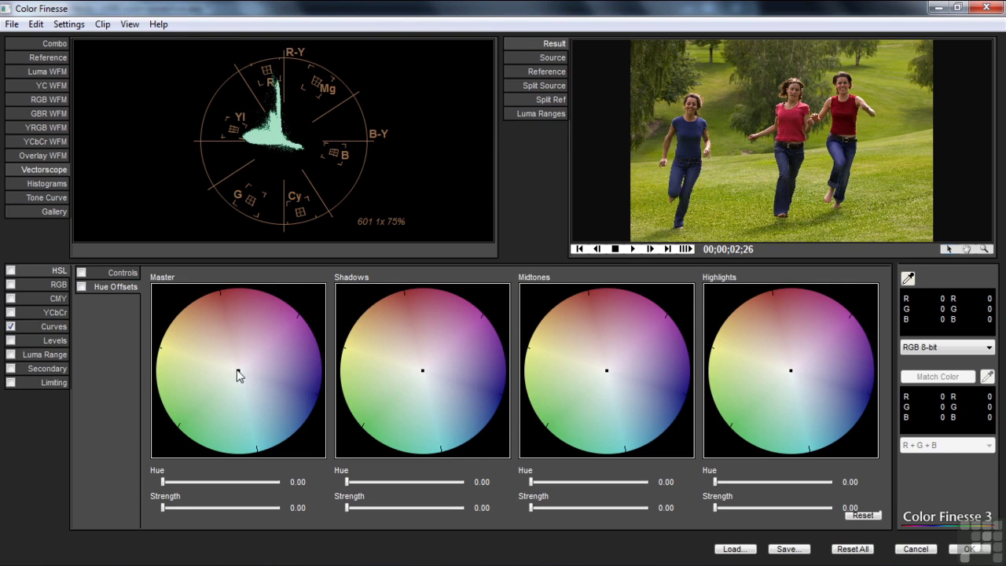
pyautogui.moveTo(238, 370); pyautogui.dragTo(256, 376)
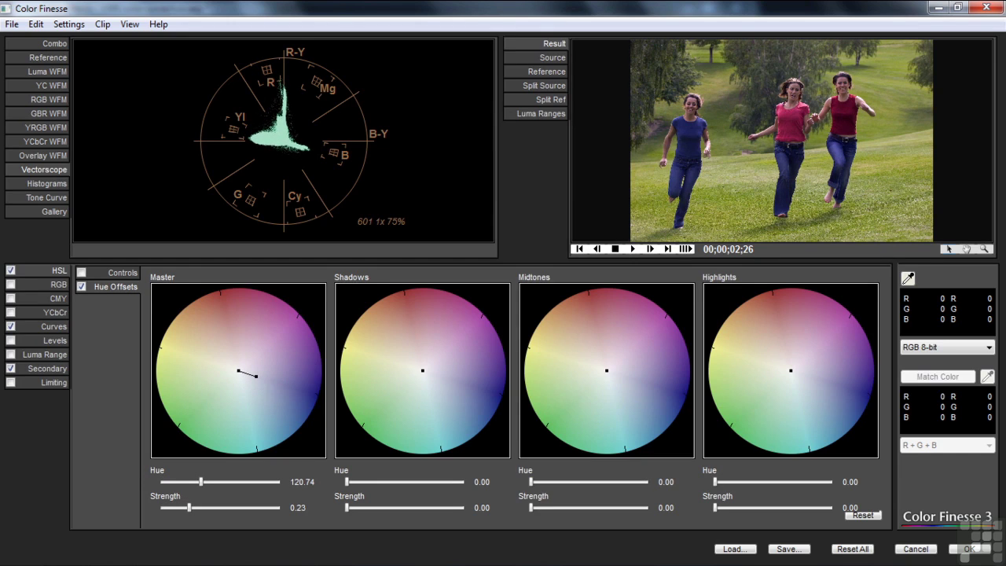
pyautogui.click(969, 548)
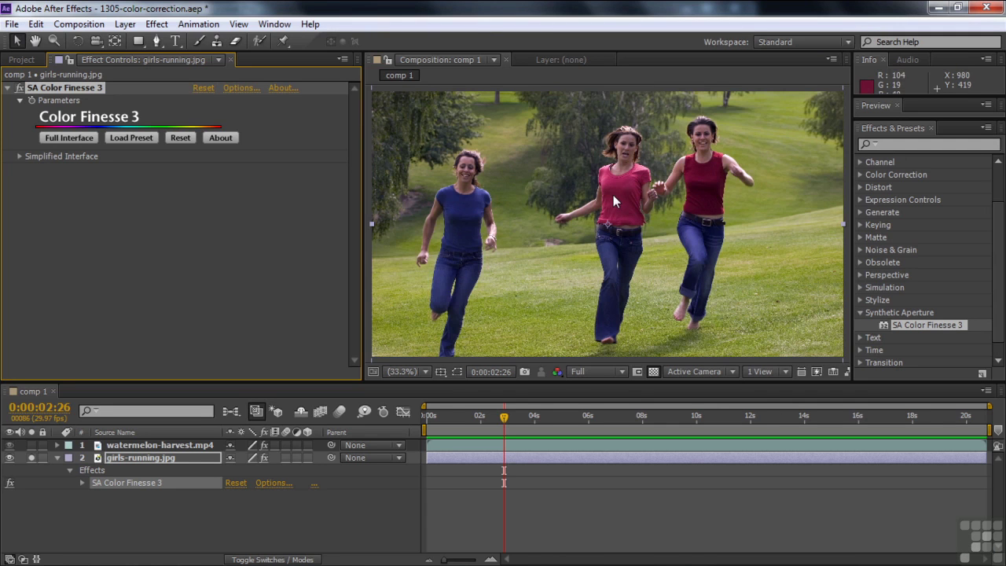
pyautogui.click(20, 88)
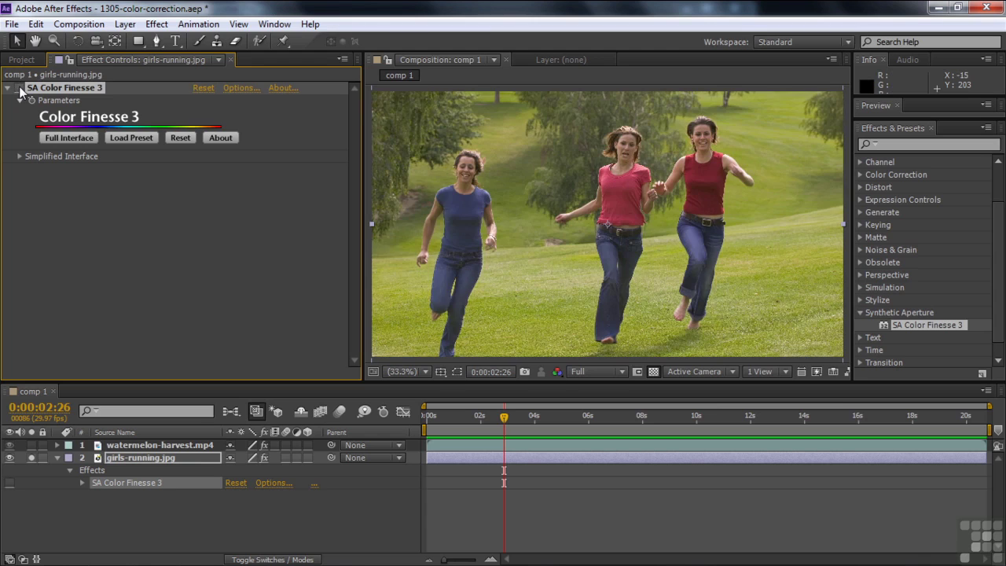
pyautogui.click(19, 88)
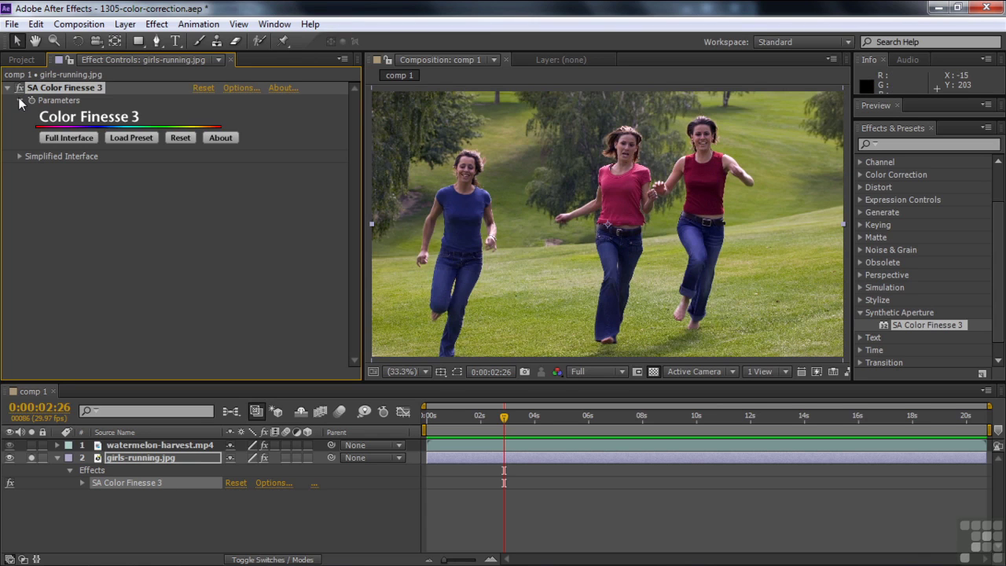